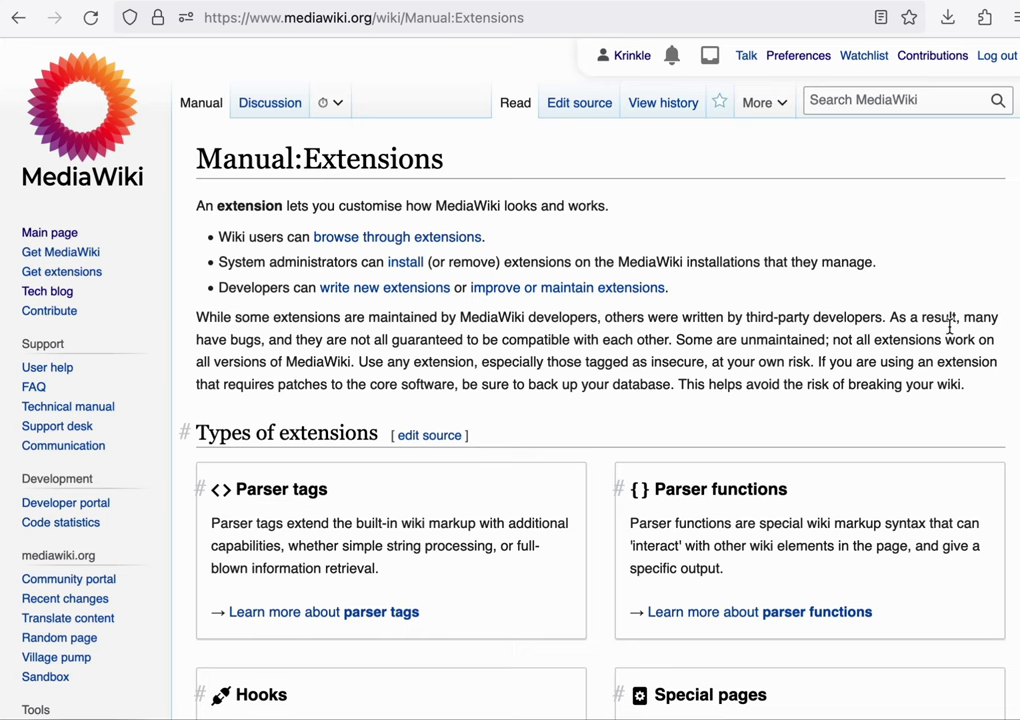
Scroll the local wiki's Special:Version page down to its empty Installed extensions list.
scroll(900, 335, down, 5)
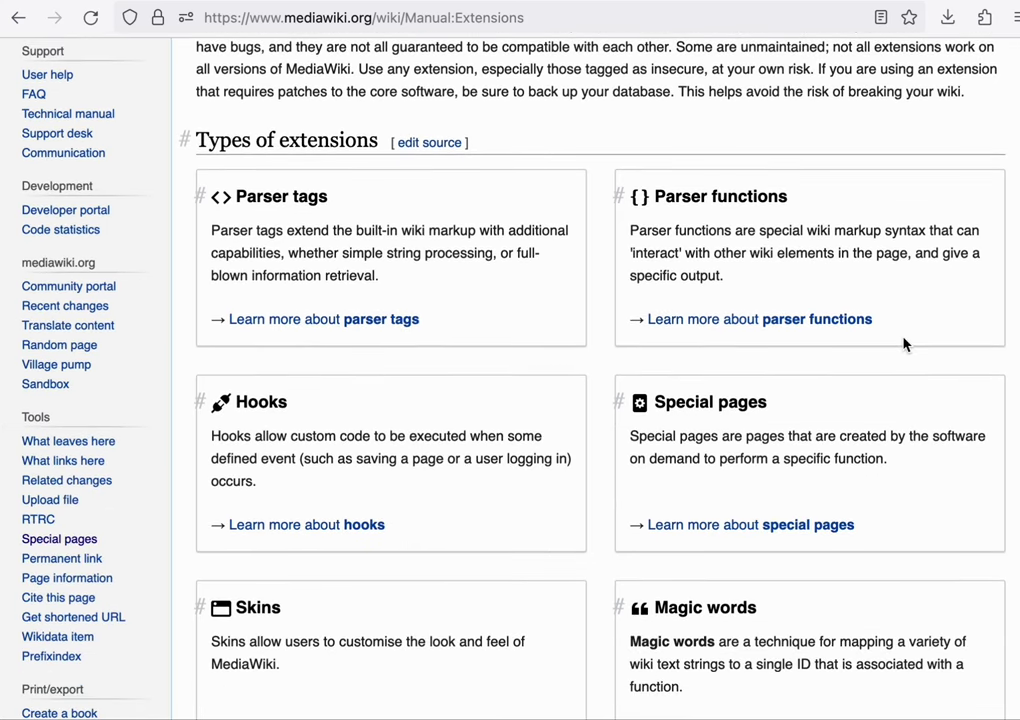
scroll(903, 344, down, 7)
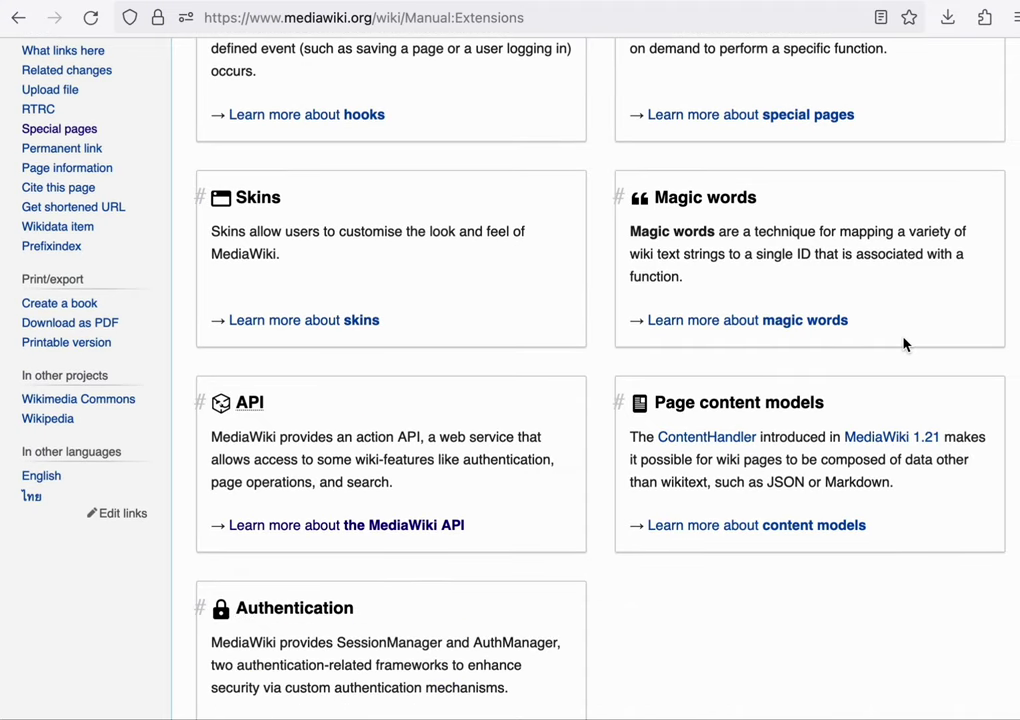
scroll(903, 344, down, 1)
scroll(903, 344, up, 12)
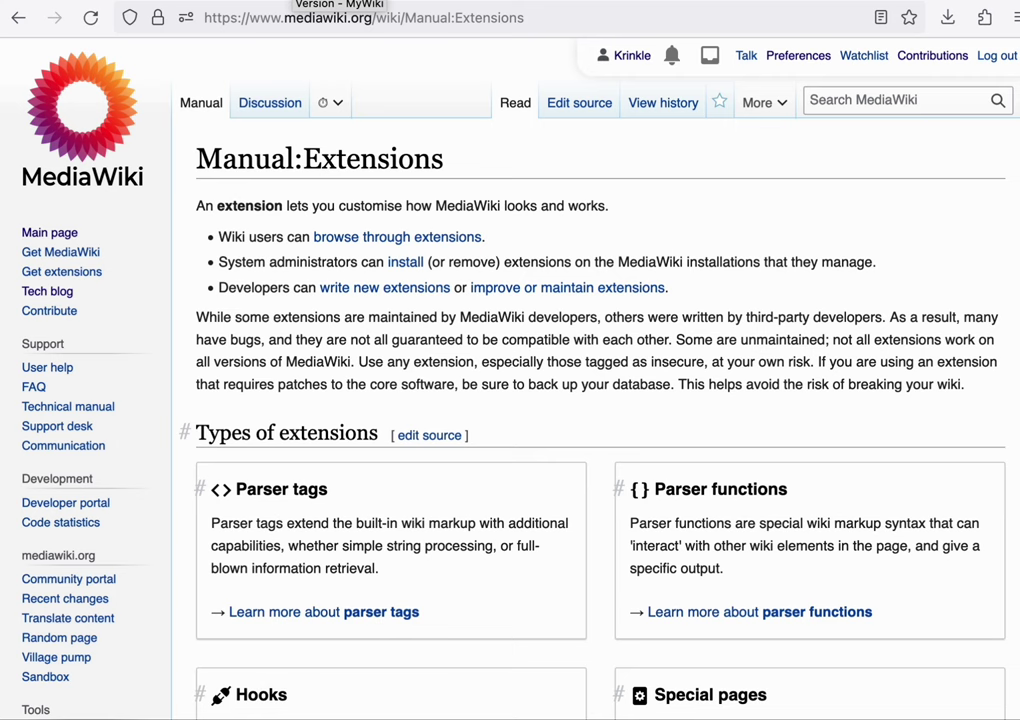
click(340, 0)
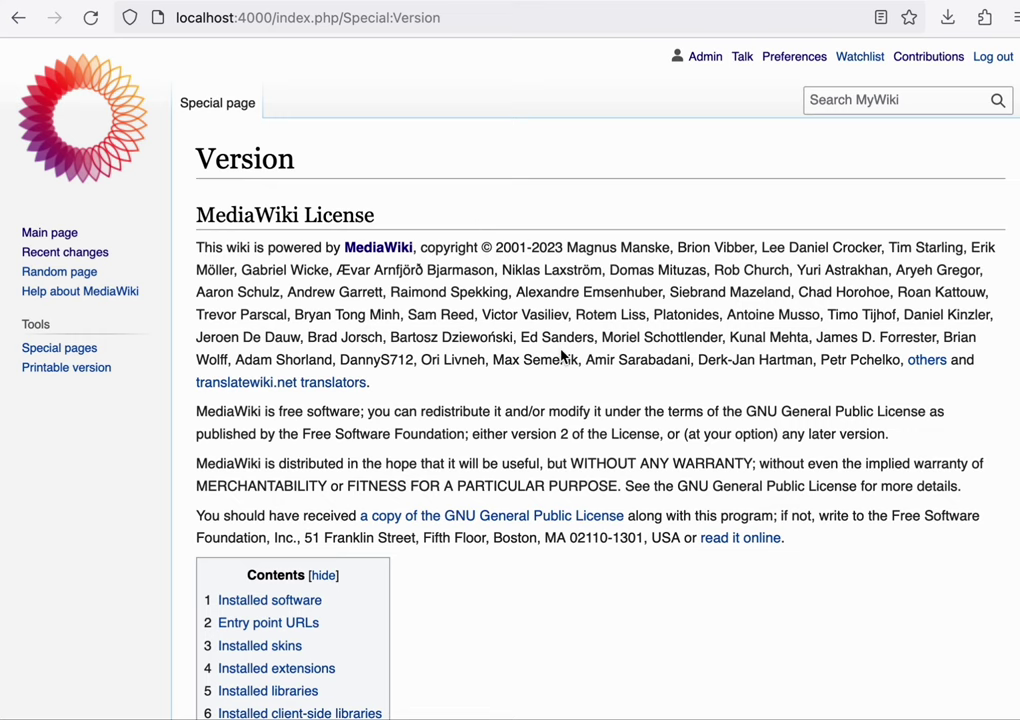
scroll(563, 355, down, 15)
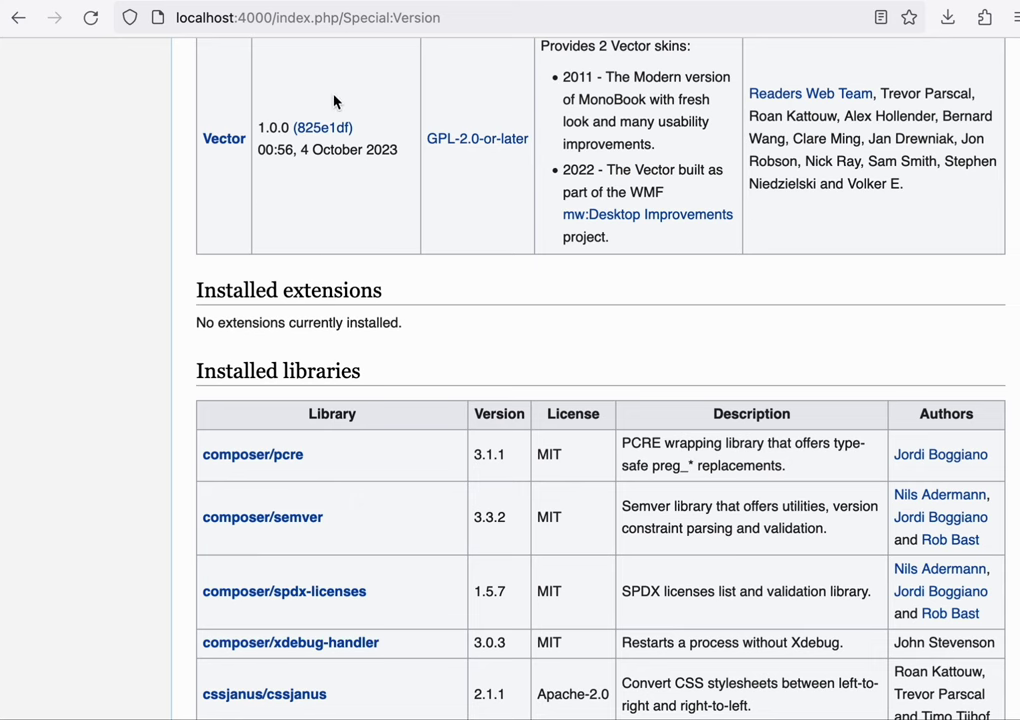
Jump to the Installed extensions table on Wikipedia's Special:Version page.
key(ctrl+Tab)
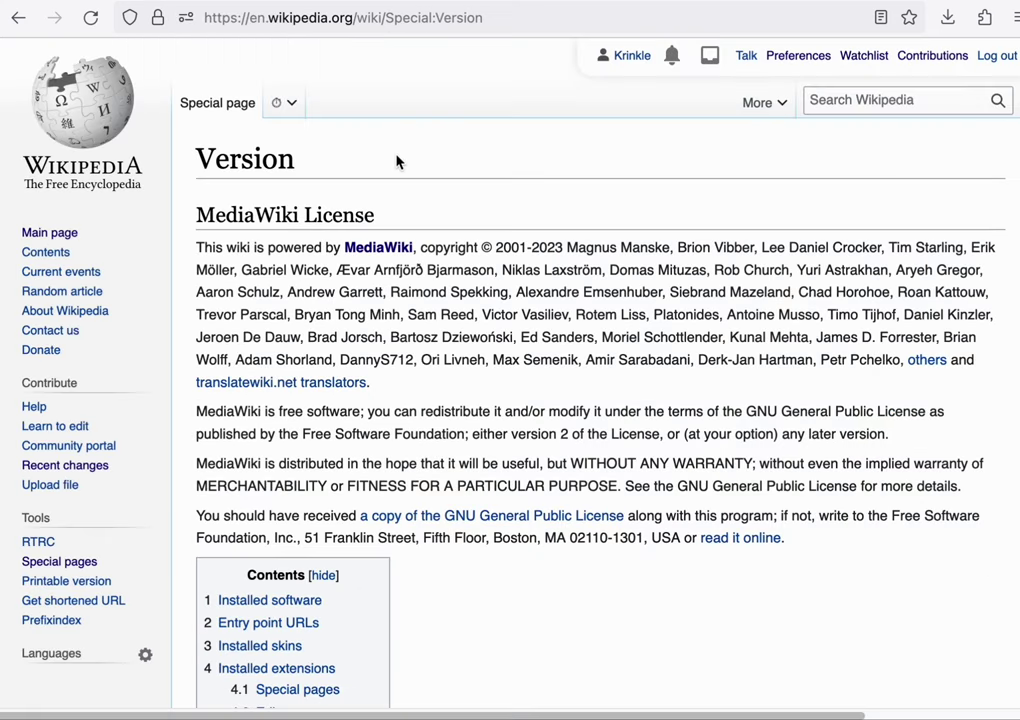
scroll(396, 165, down, 1)
scroll(396, 165, down, 3)
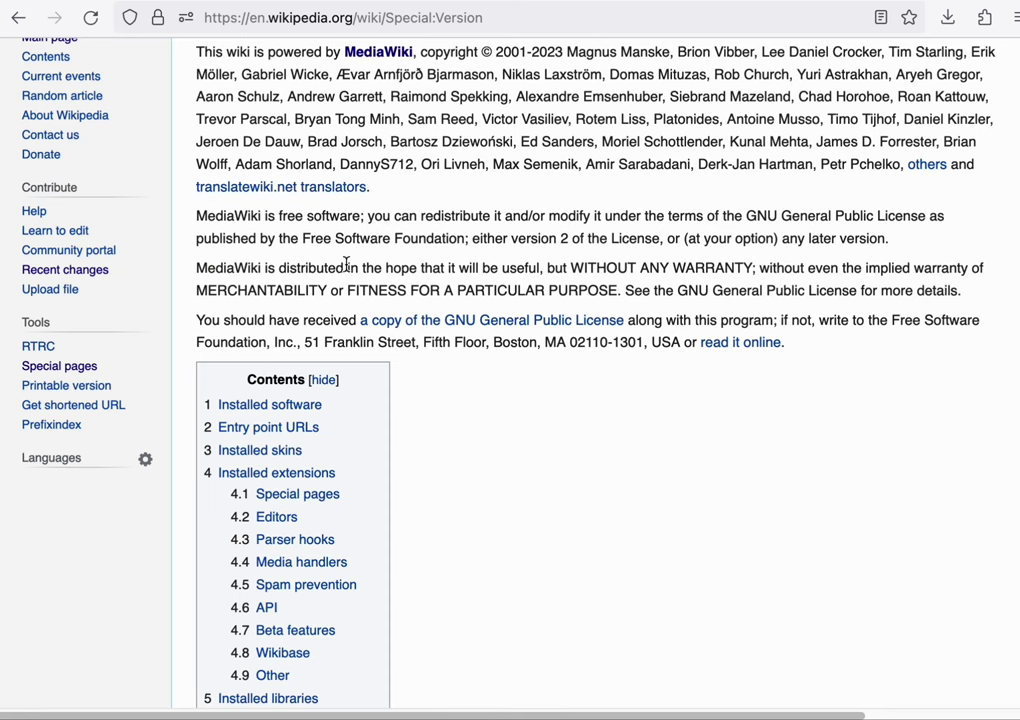
click(316, 478)
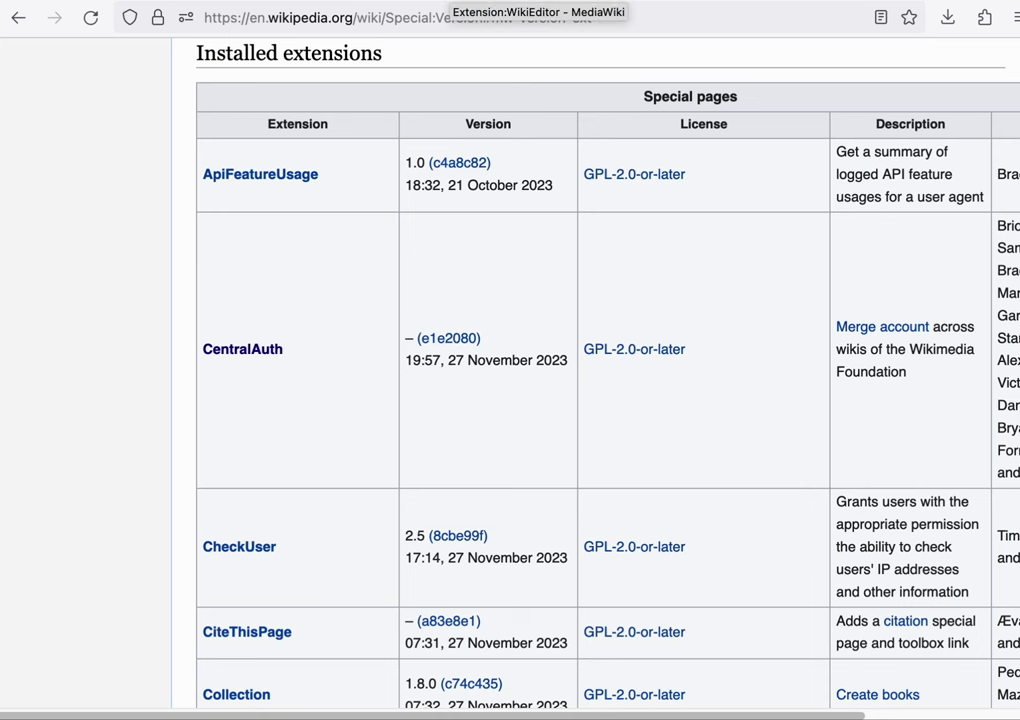
View the Extension:WikiEditor page's infobox screenshot, then open the local Sandbox for editing.
click(538, 1)
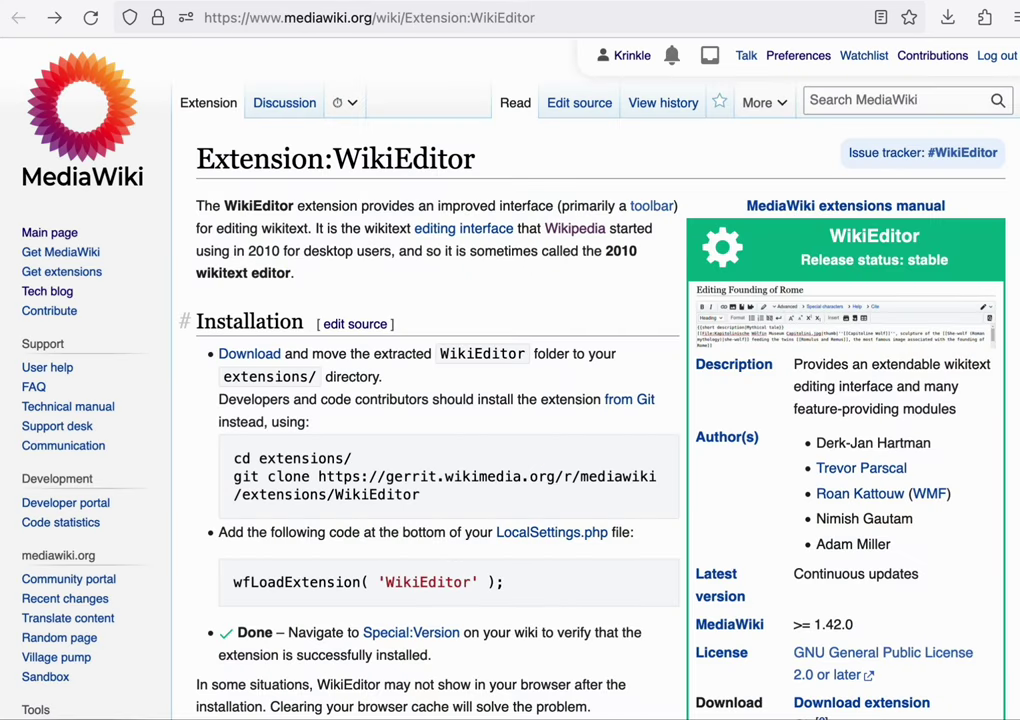
click(845, 316)
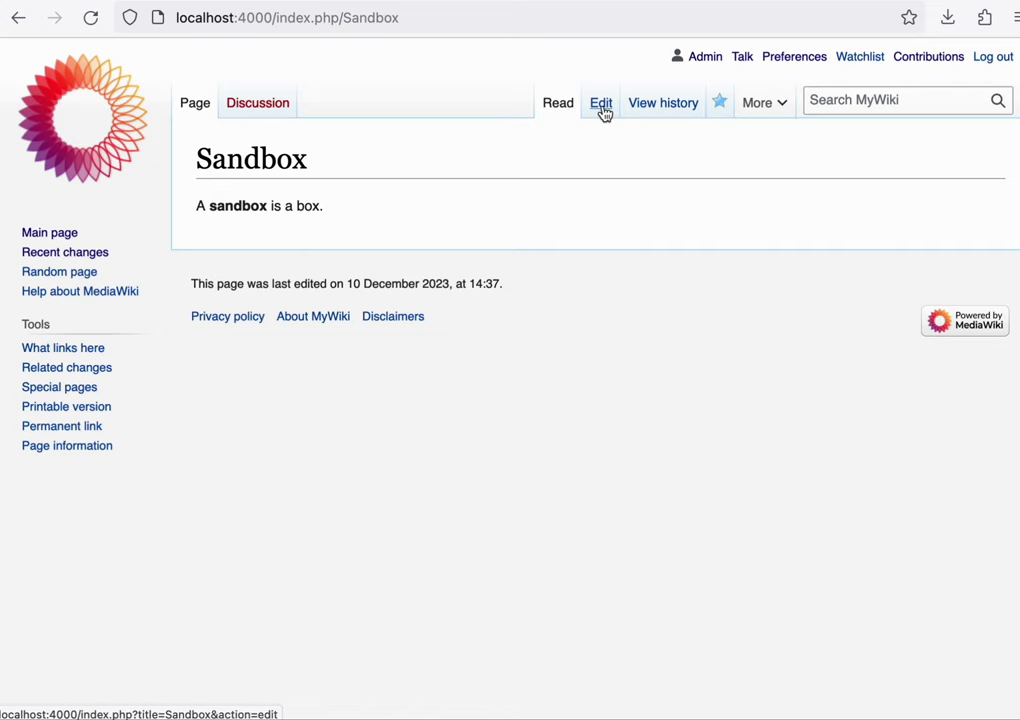
click(602, 106)
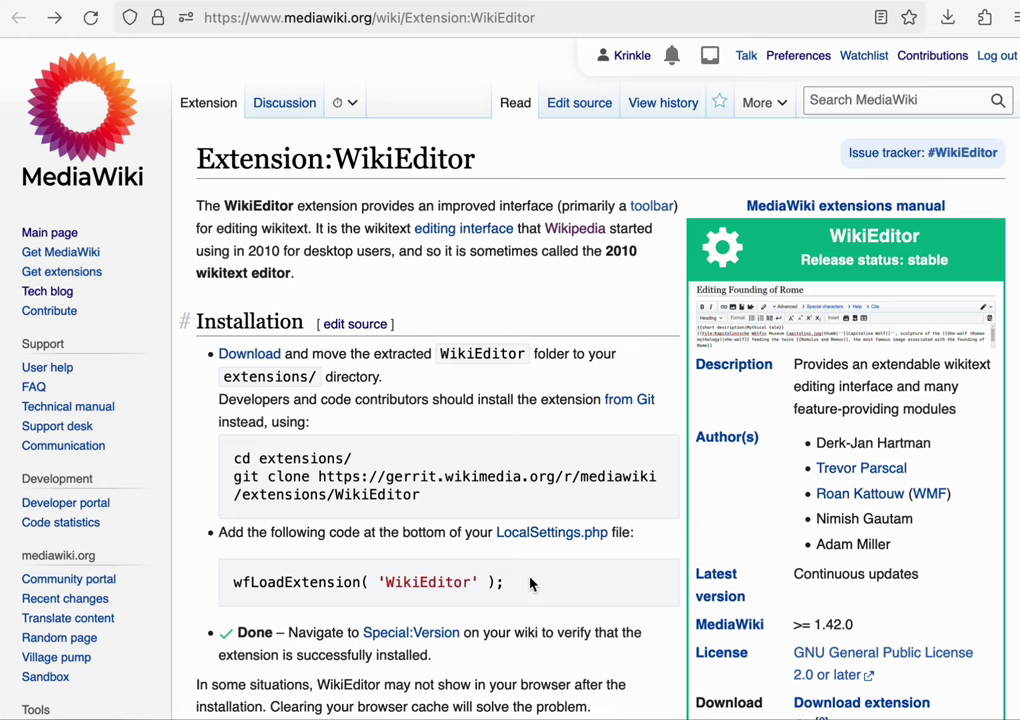
Run the WikiEditor git clone command in the mediawiki/extensions terminal.
key(super+Tab)
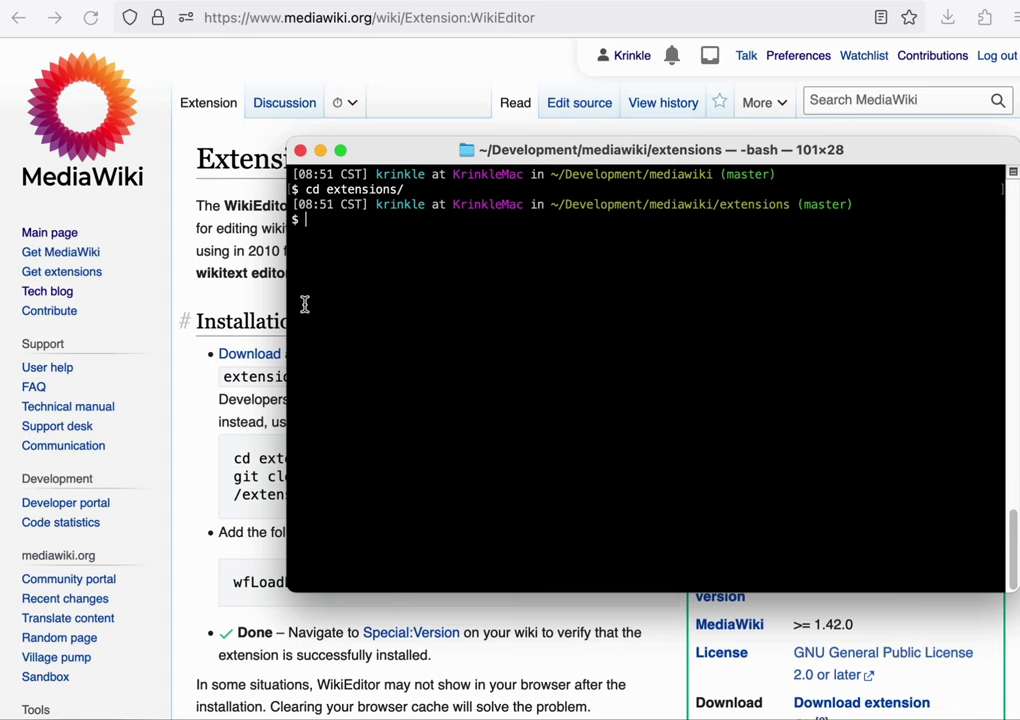
click(263, 450)
triple_click(316, 481)
key(super+c)
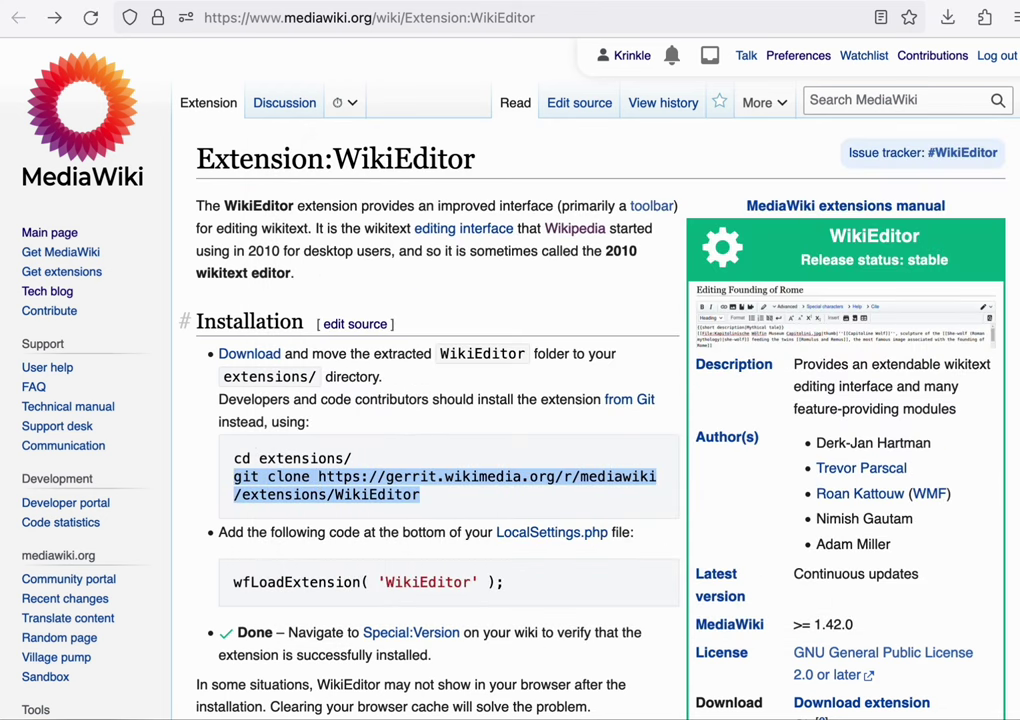
key(super+Tab)
key(super+v)
key(Return)
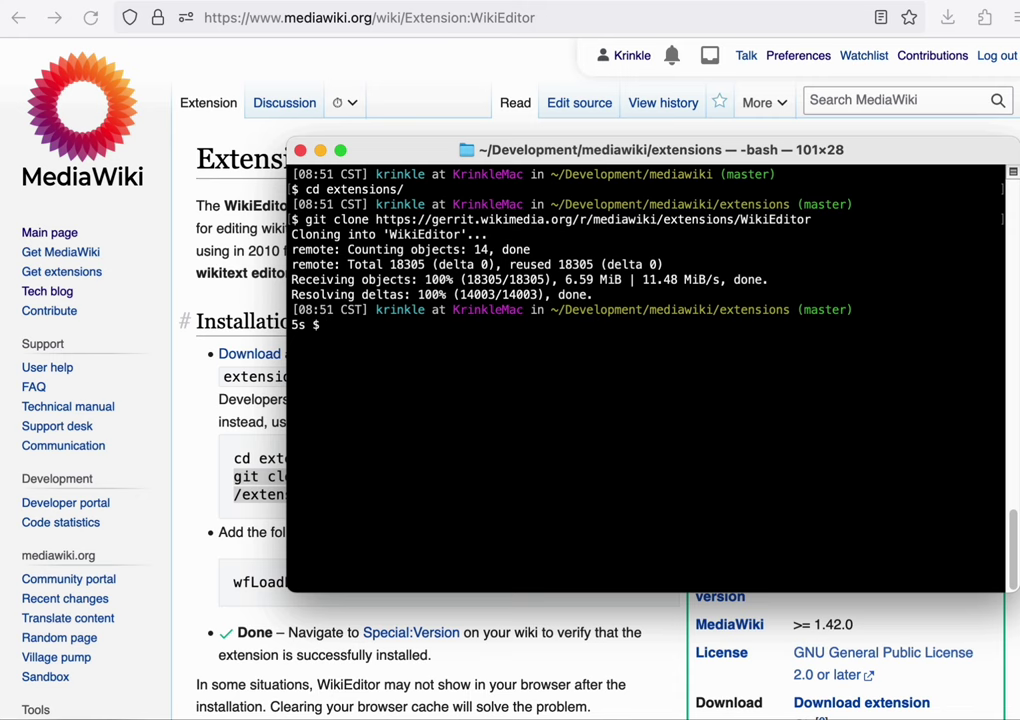
key(super+Tab)
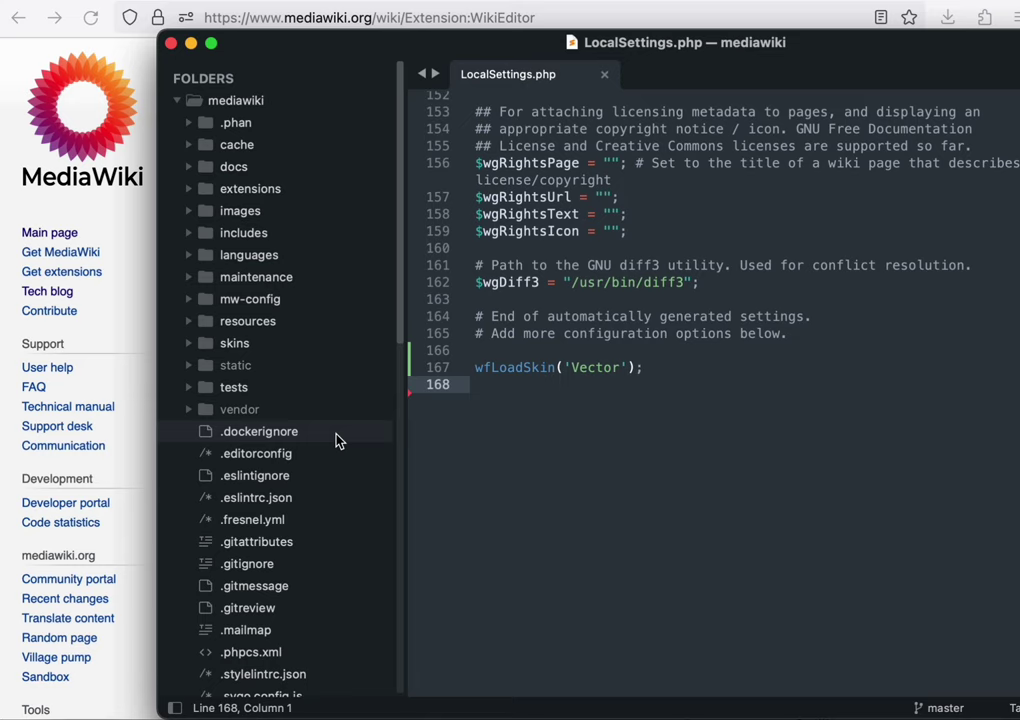
Add wfLoadExtension( 'WikiEditor' ); as line 169 of LocalSettings.php and save it.
click(137, 350)
triple_click(378, 589)
key(ctrl+c)
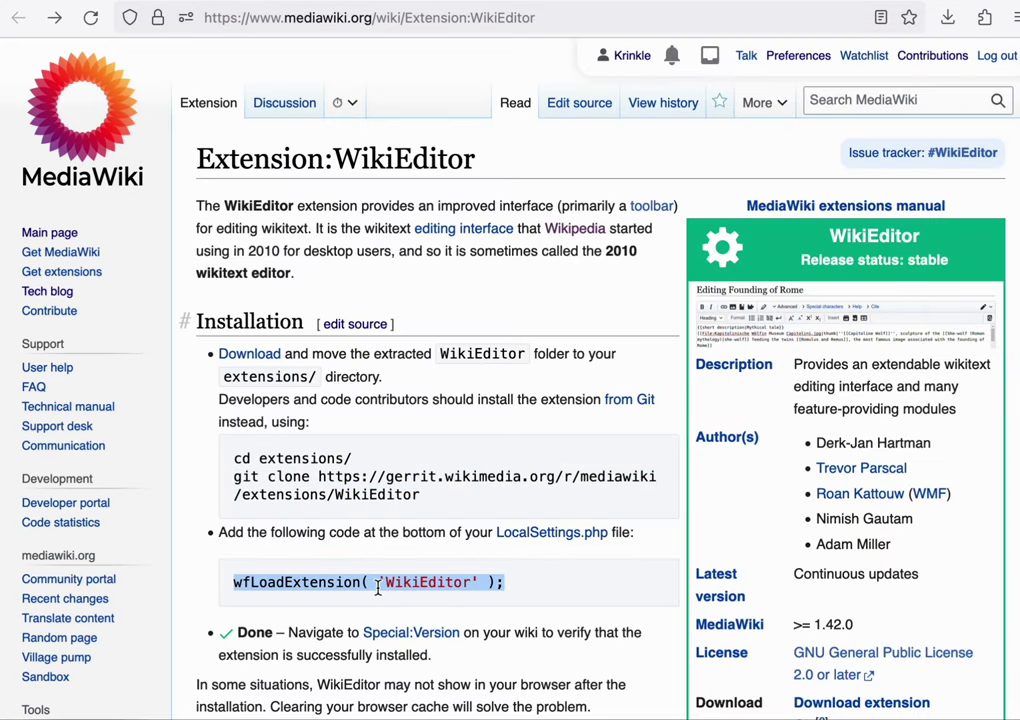
key(super+Tab)
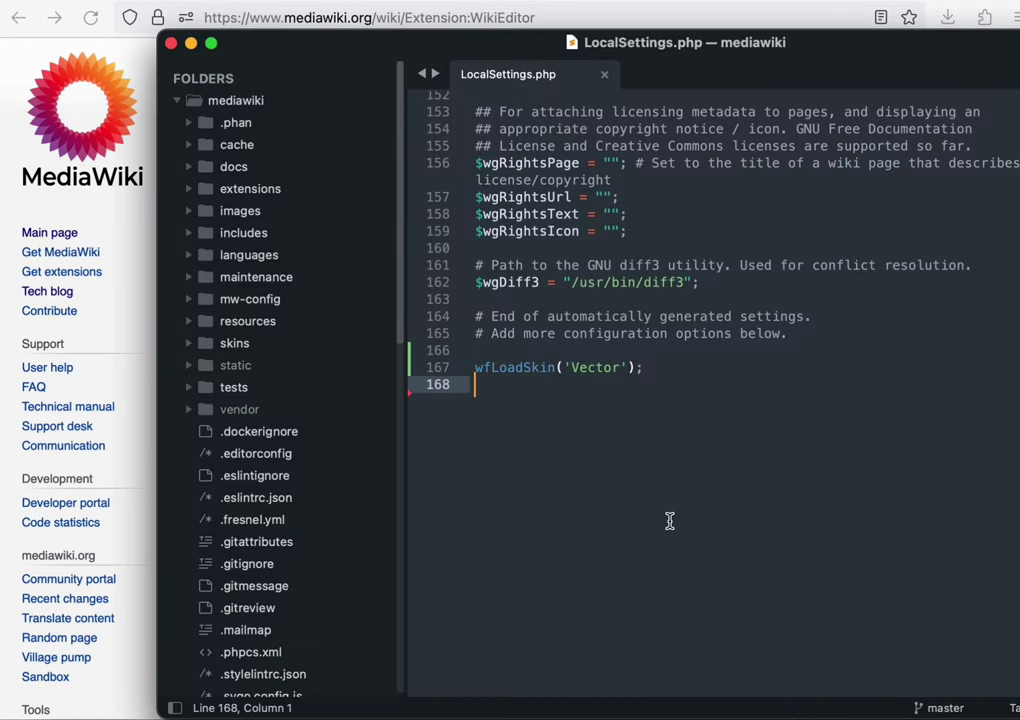
key(Return)
key(ctrl+v)
key(ctrl+s)
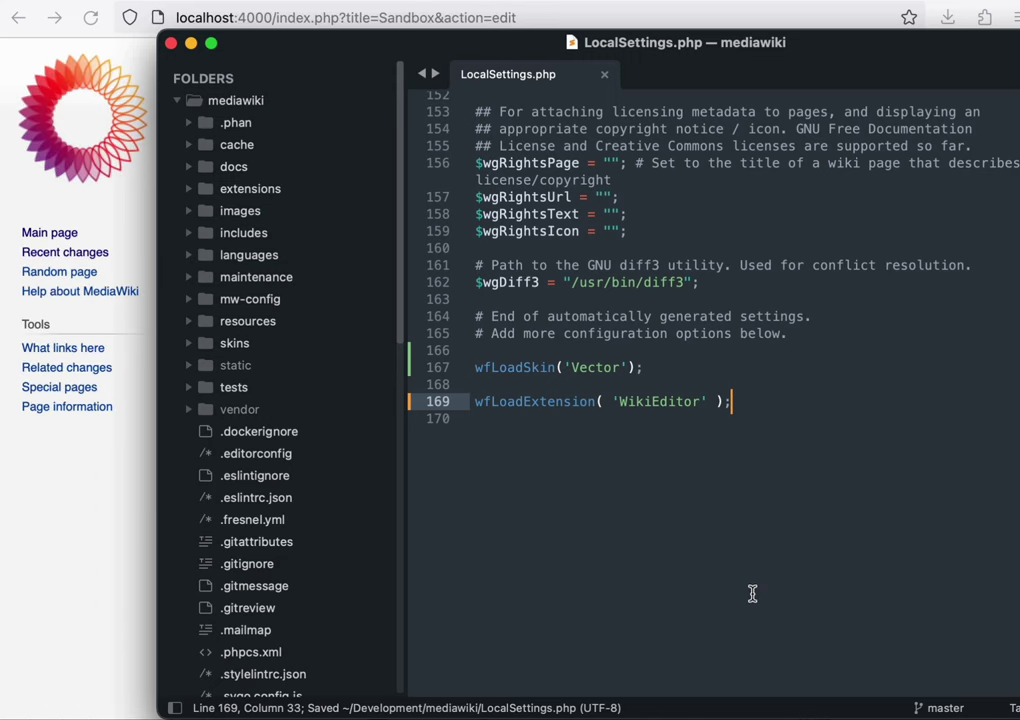
Reload the Sandbox edit page and local Special:Version to confirm WikiEditor 0.5.4 is installed.
click(96, 549)
key(ctrl+r)
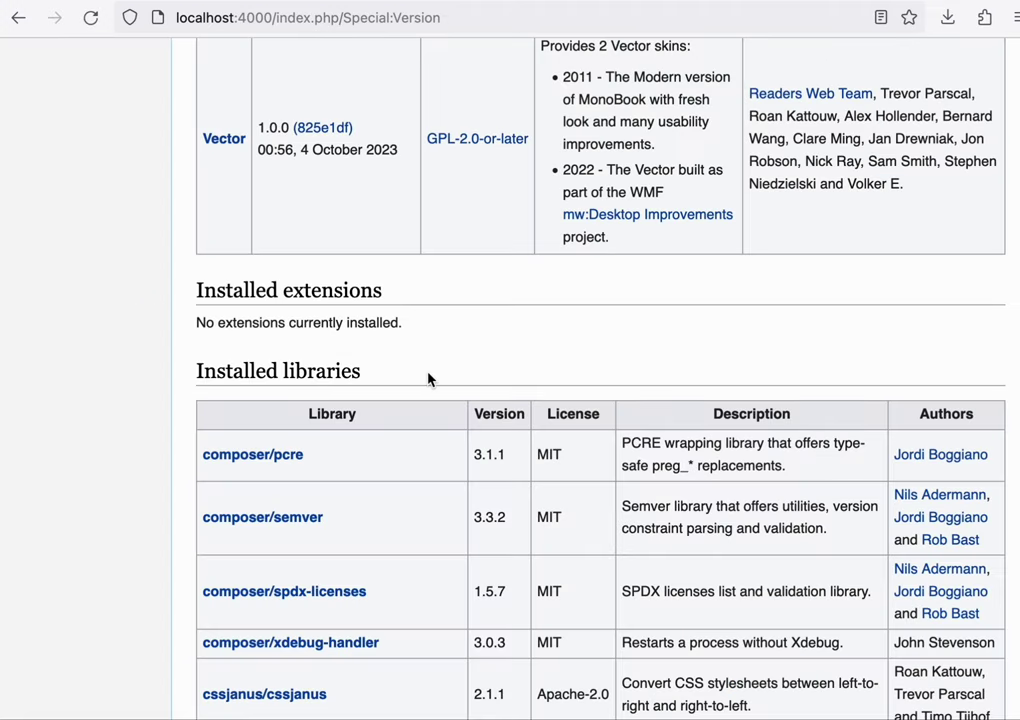
key(ctrl+r)
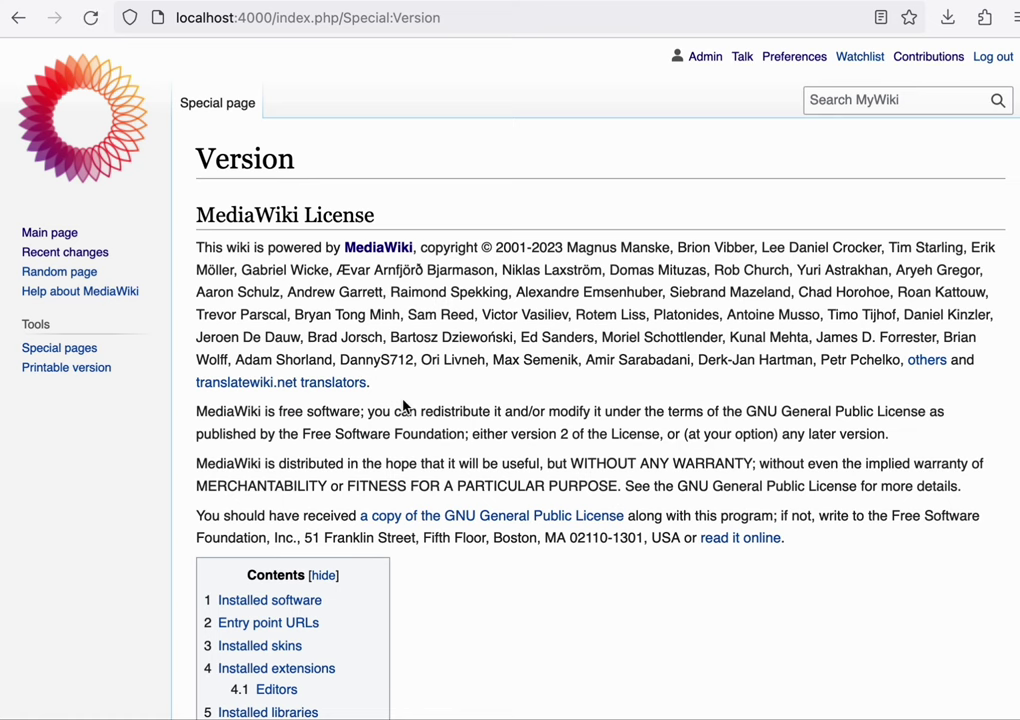
scroll(305, 555, down, 1)
click(280, 620)
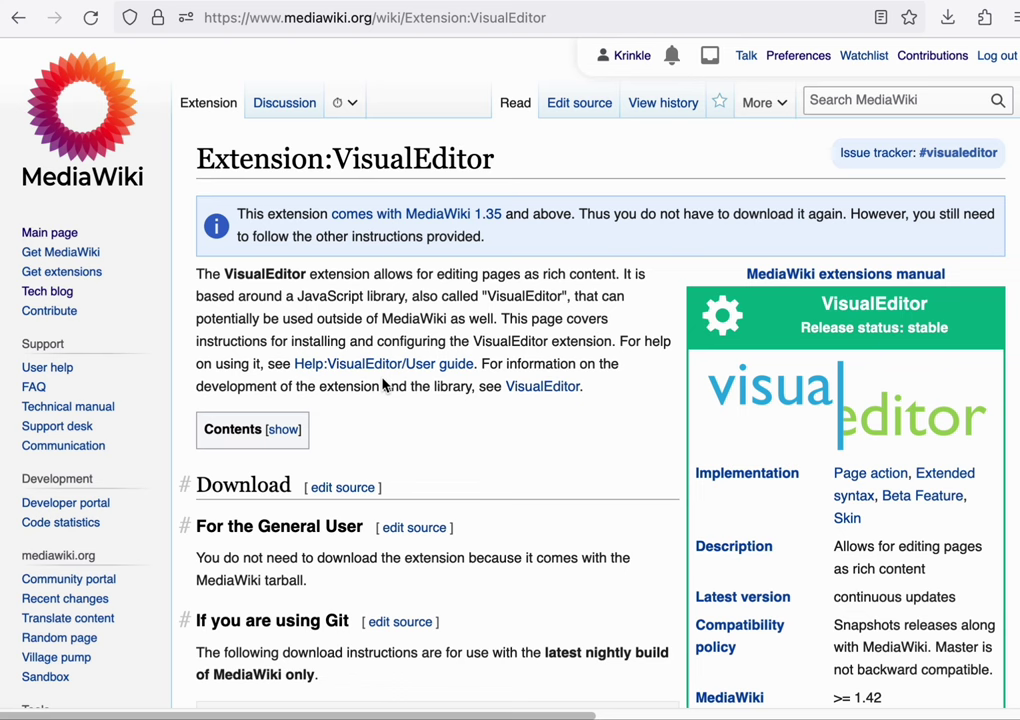
Clone VisualEditor in the terminal and select its wfLoadExtension( 'VisualEditor' ); line.
scroll(383, 386, down, 5)
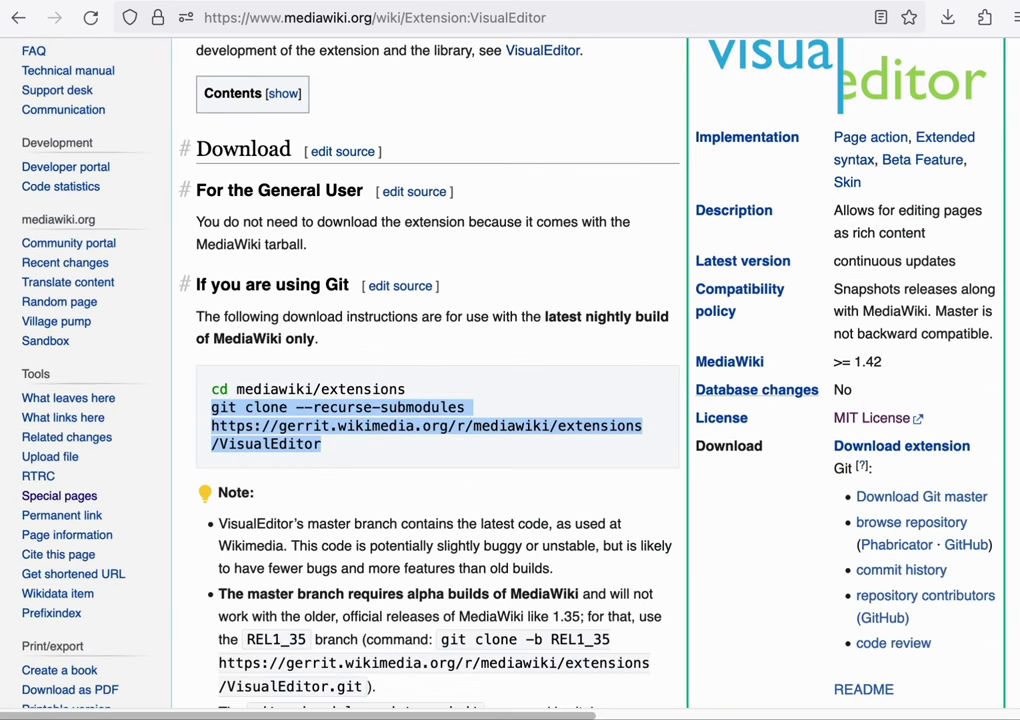
key(super+Tab)
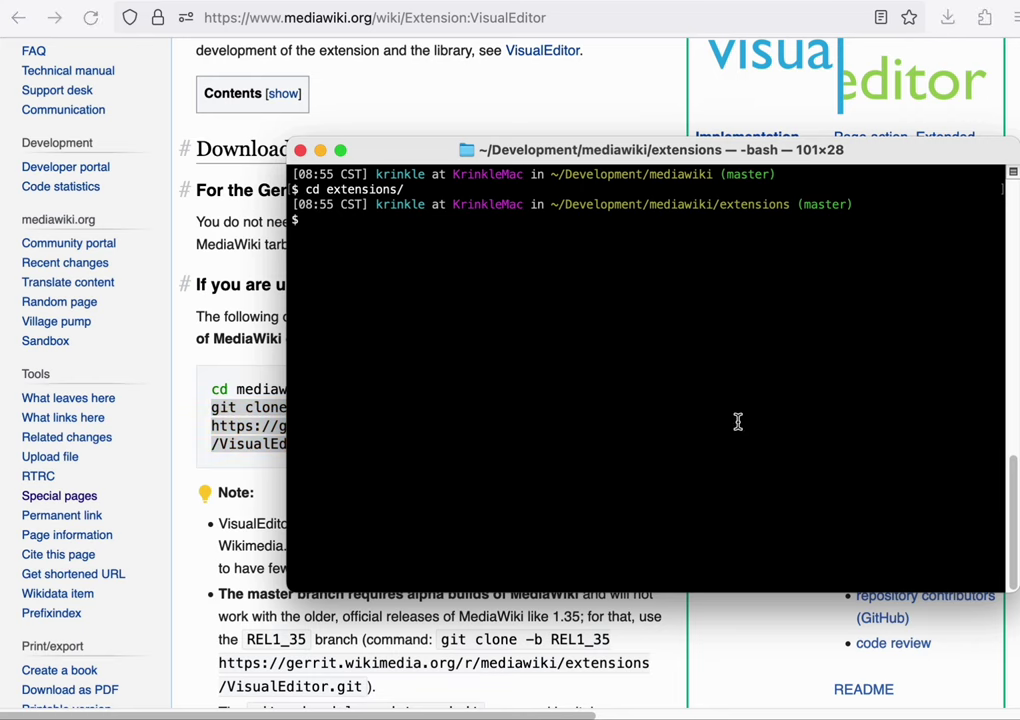
text(git clone --recurse-submodules https://gerrit.wikimedia.org/r/mediawiki/extensions/VisualEditor)
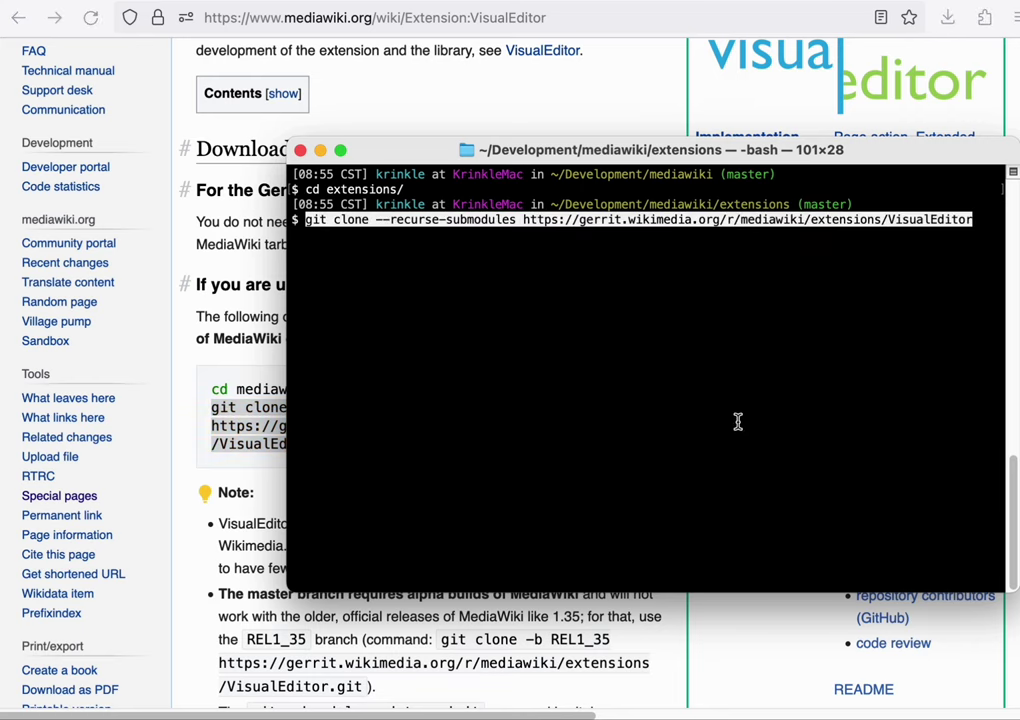
key(Return)
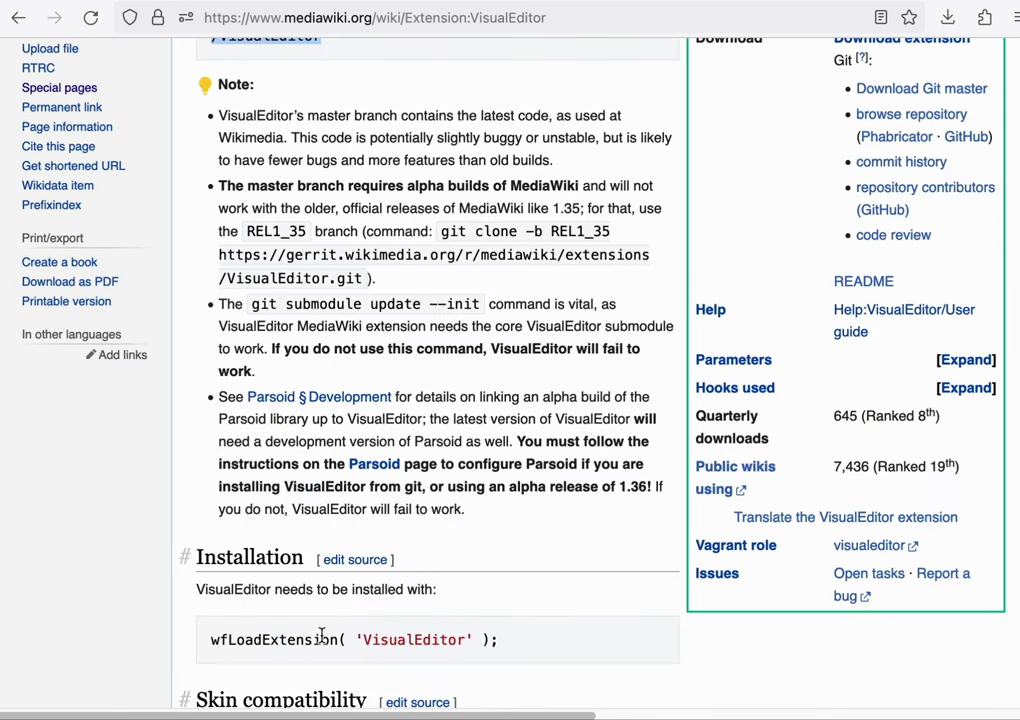
triple_click(264, 640)
key(super+c)
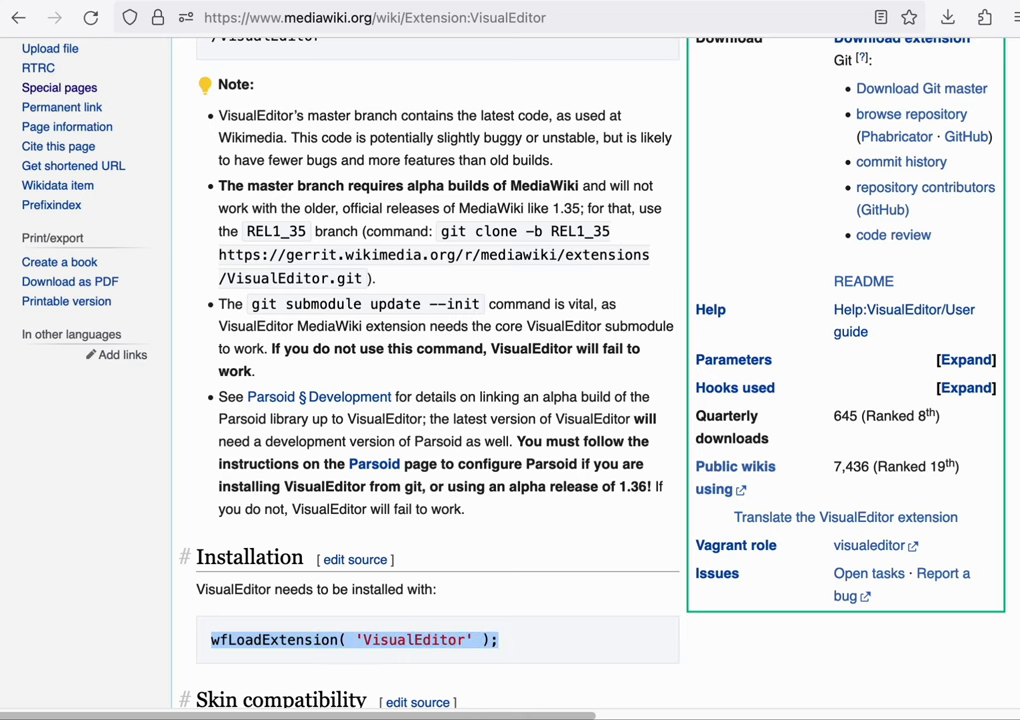
Add wfLoadExtension( 'VisualEditor' ); on line 170, save, and reload the Sandbox page.
key(super+Tab)
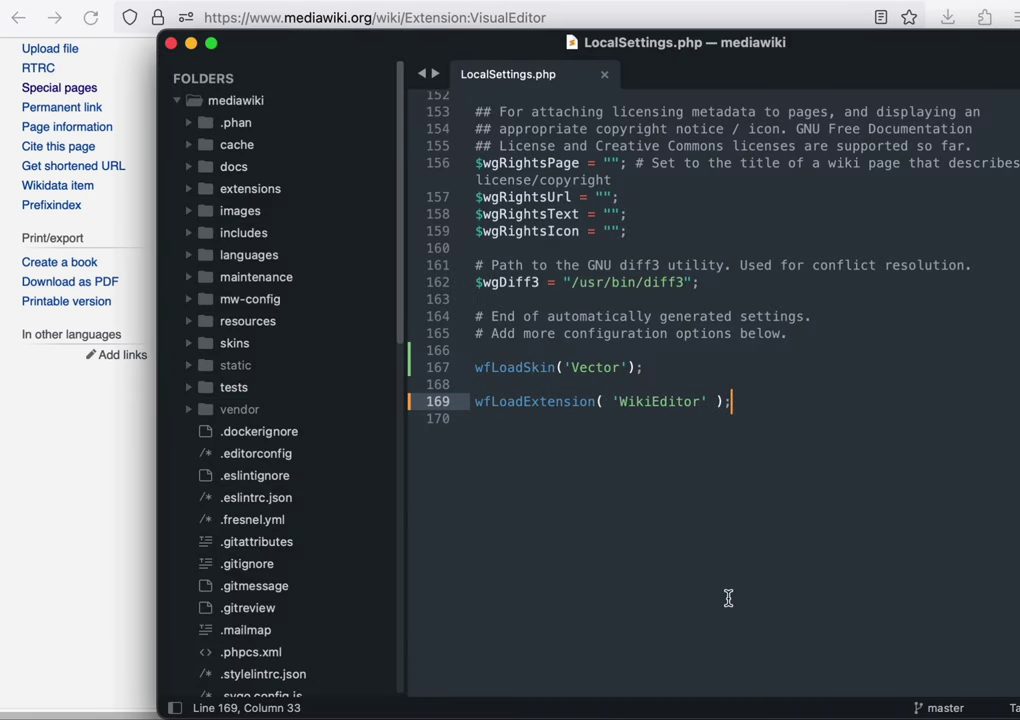
key(Return)
key(super+v)
key(super+s)
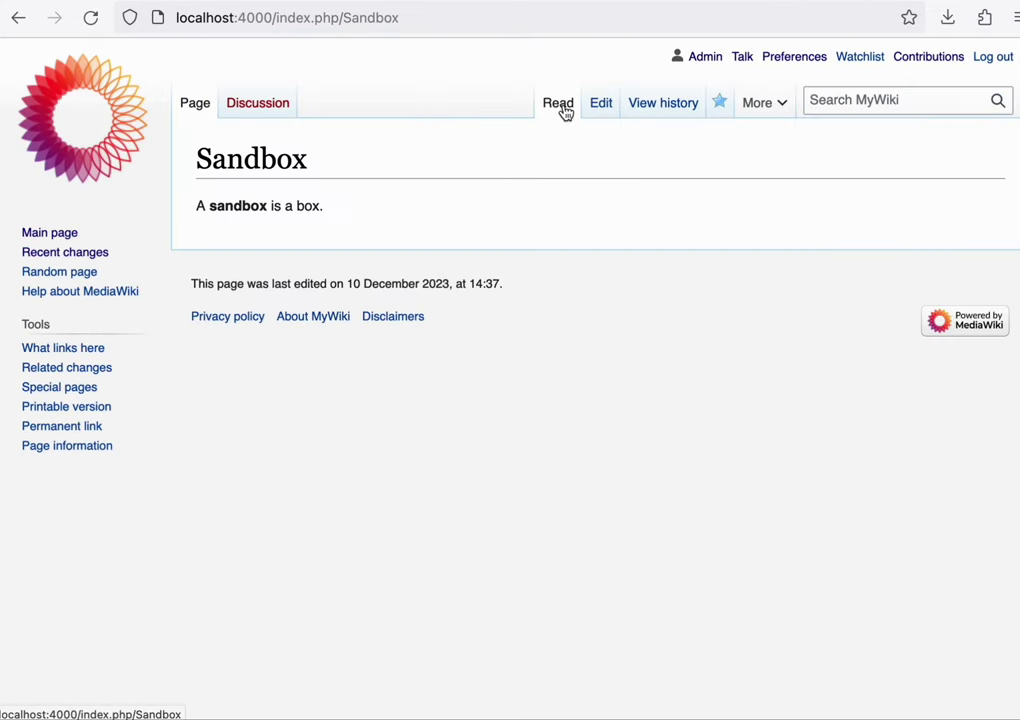
click(562, 108)
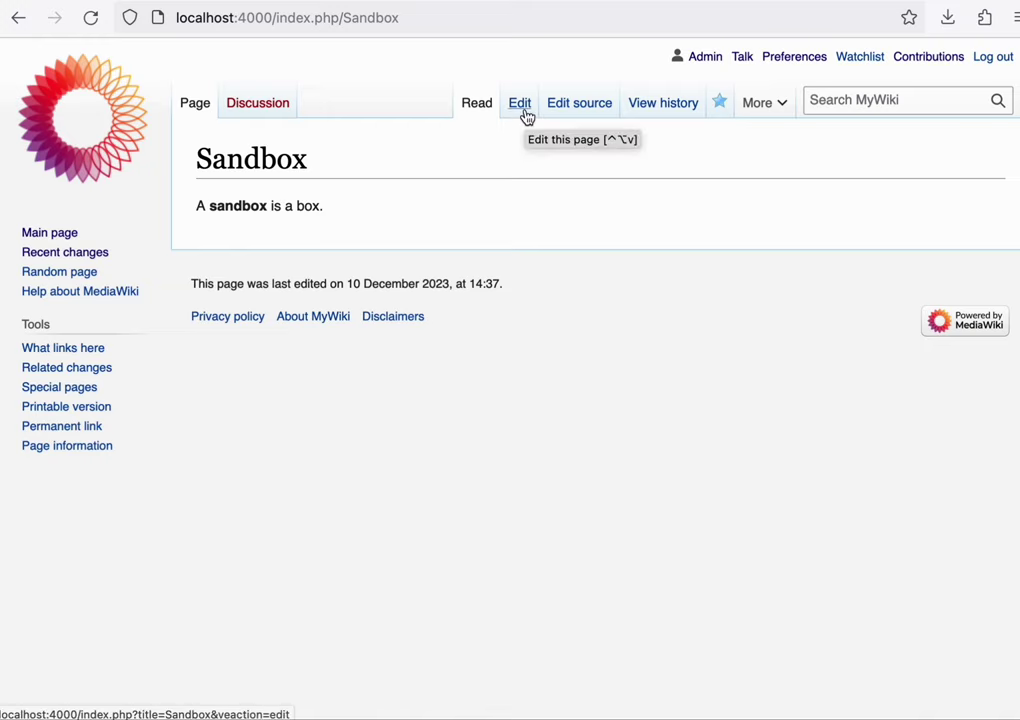
In the visual editor, make the Sandbox sentence end with 'of sand.'.
click(520, 104)
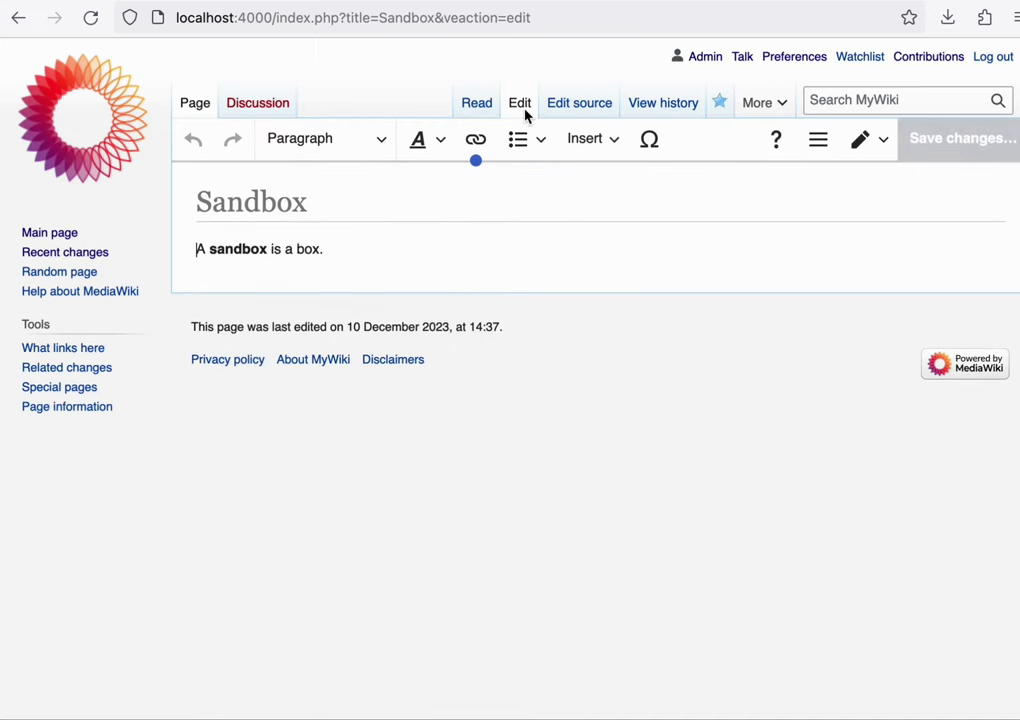
click(357, 243)
key(BackSpace)
text(of sand.)
Link the word 'sand' to the Sand page and publish the Sandbox edit.
key(Left)
key(ctrl+shift+Left)
key(ctrl+k)
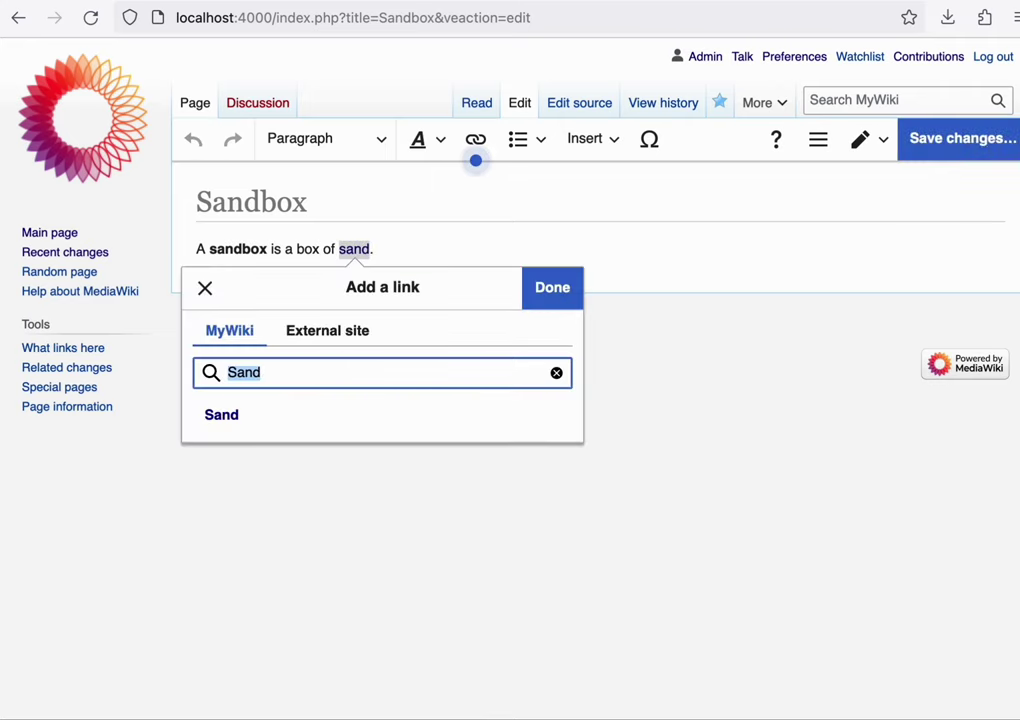
click(337, 419)
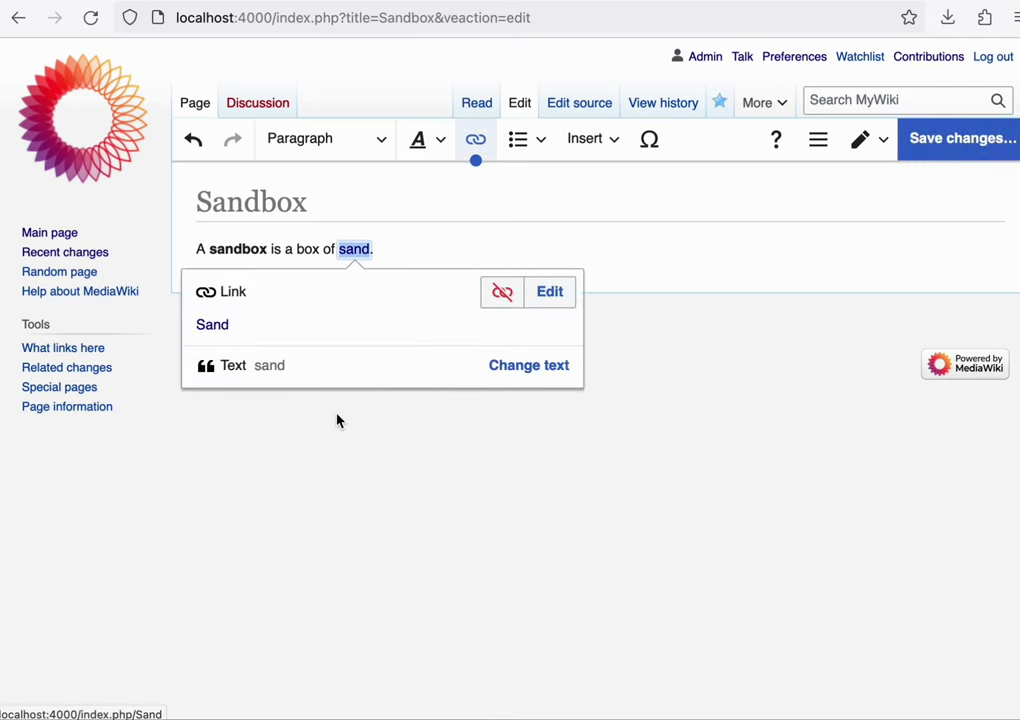
click(664, 256)
click(952, 150)
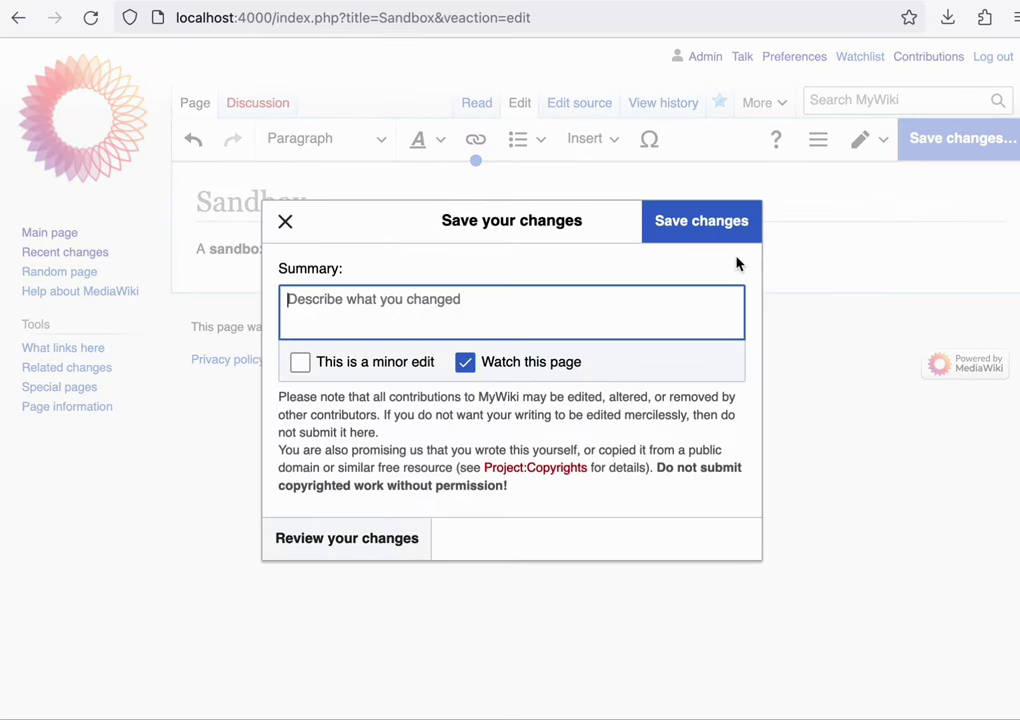
click(717, 241)
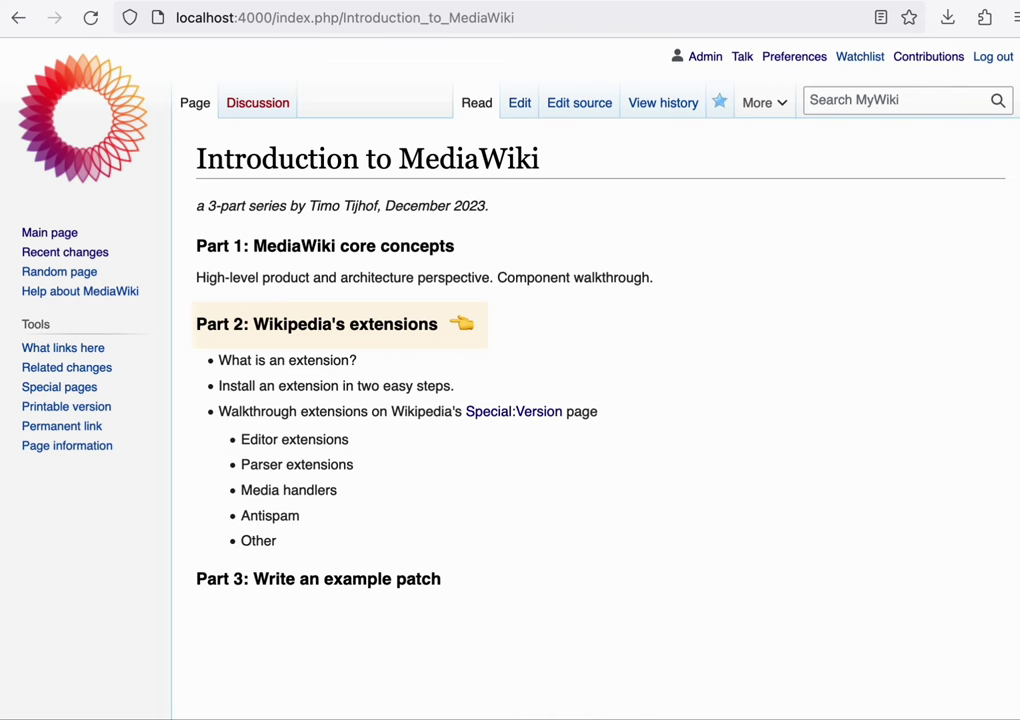
Browse Wikipedia's Special:Version extensions table and open CentralAuth's documentation.
click(235, 8)
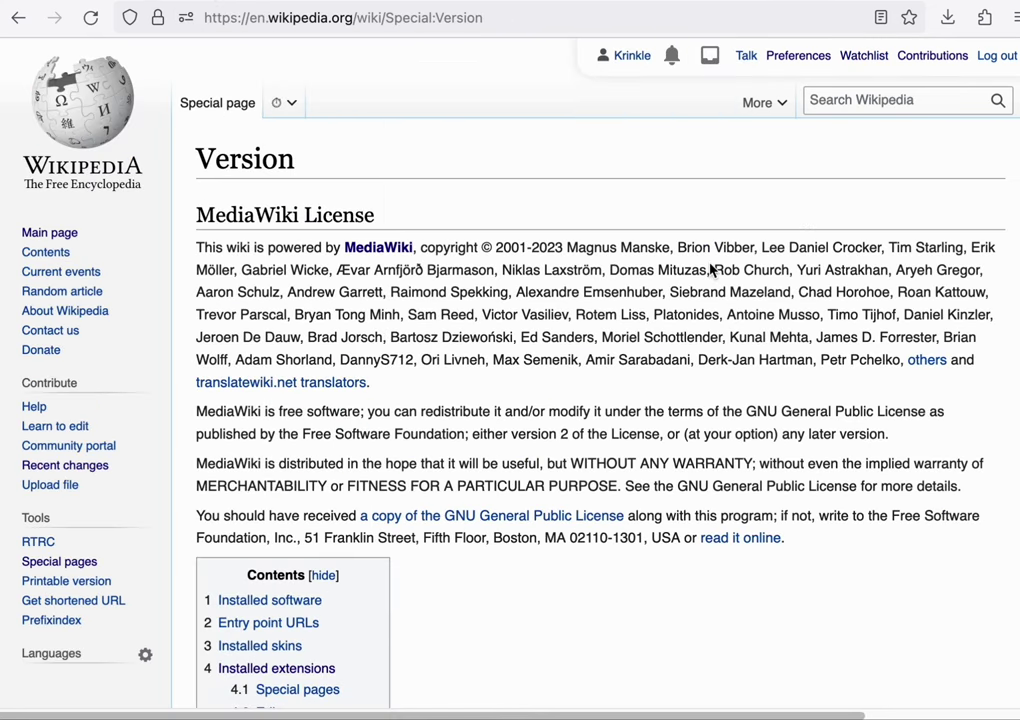
scroll(712, 268, down, 3)
scroll(710, 268, down, 15)
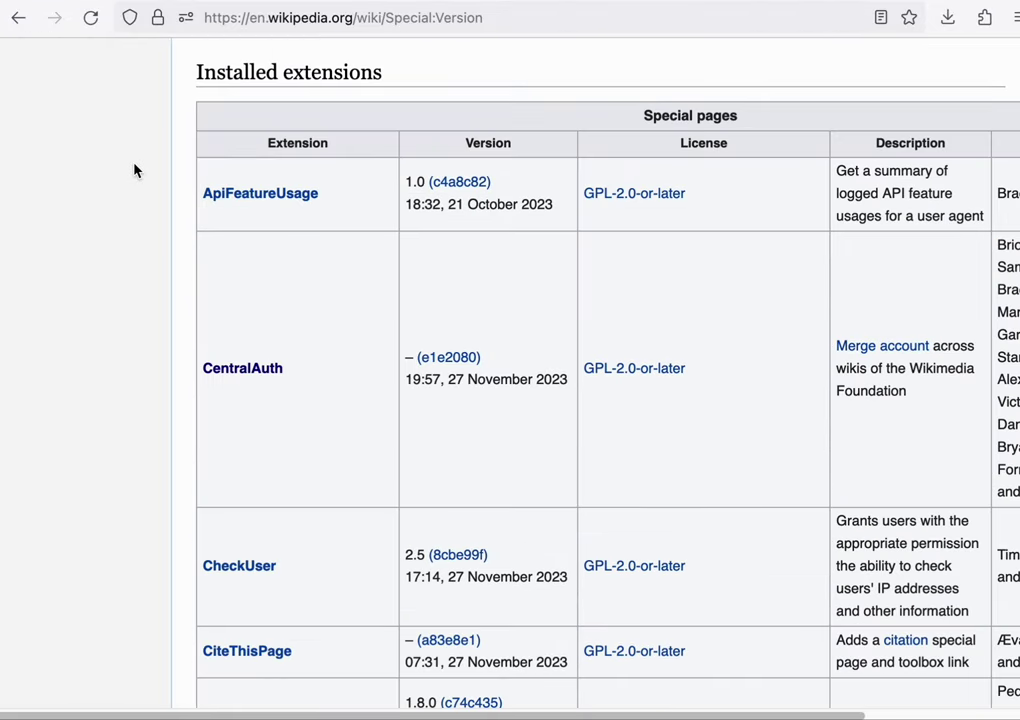
click(330, 5)
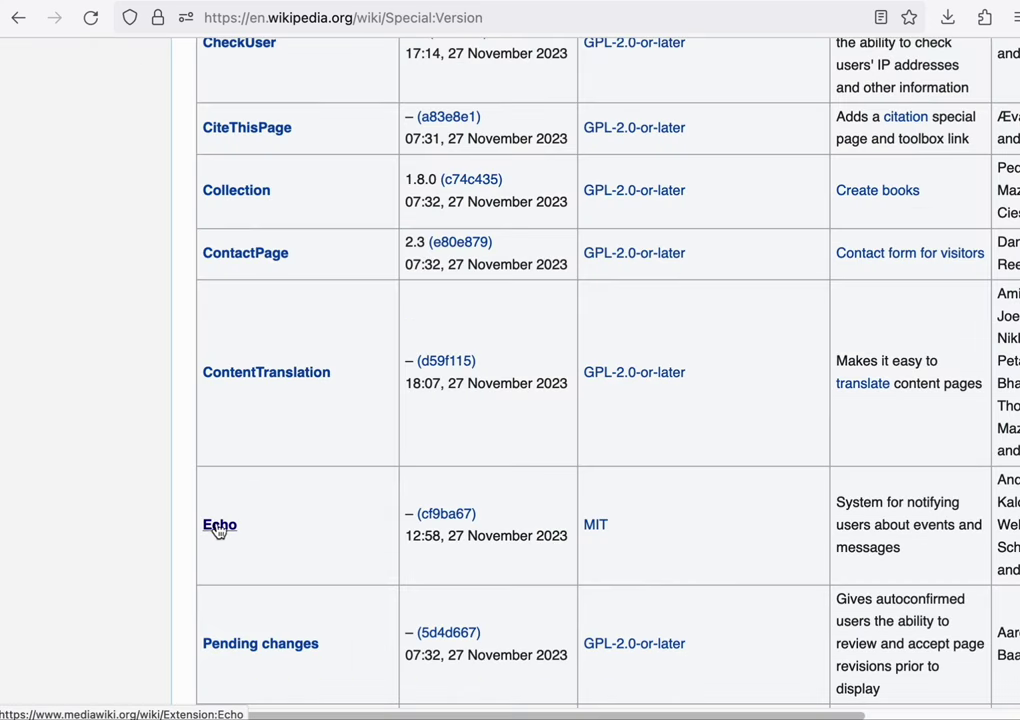
Open the Echo extension's documentation, then switch to the Extension:OAuth page.
click(219, 526)
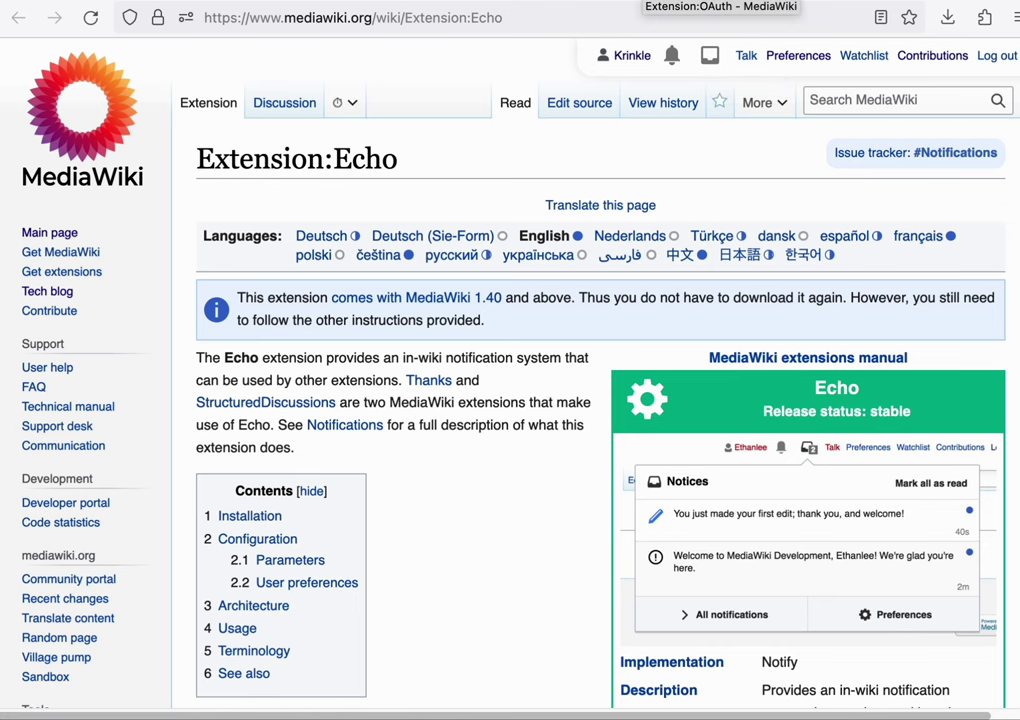
click(711, 2)
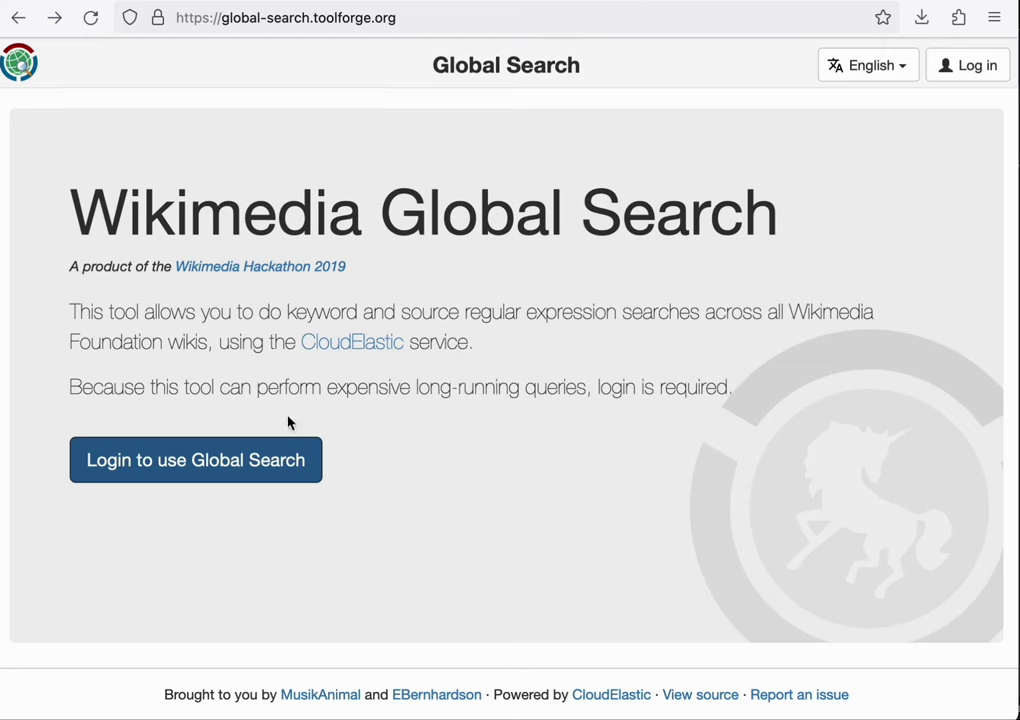
Log in to Global Search, allowing the tool OAuth access to the account on Meta-Wiki.
click(240, 467)
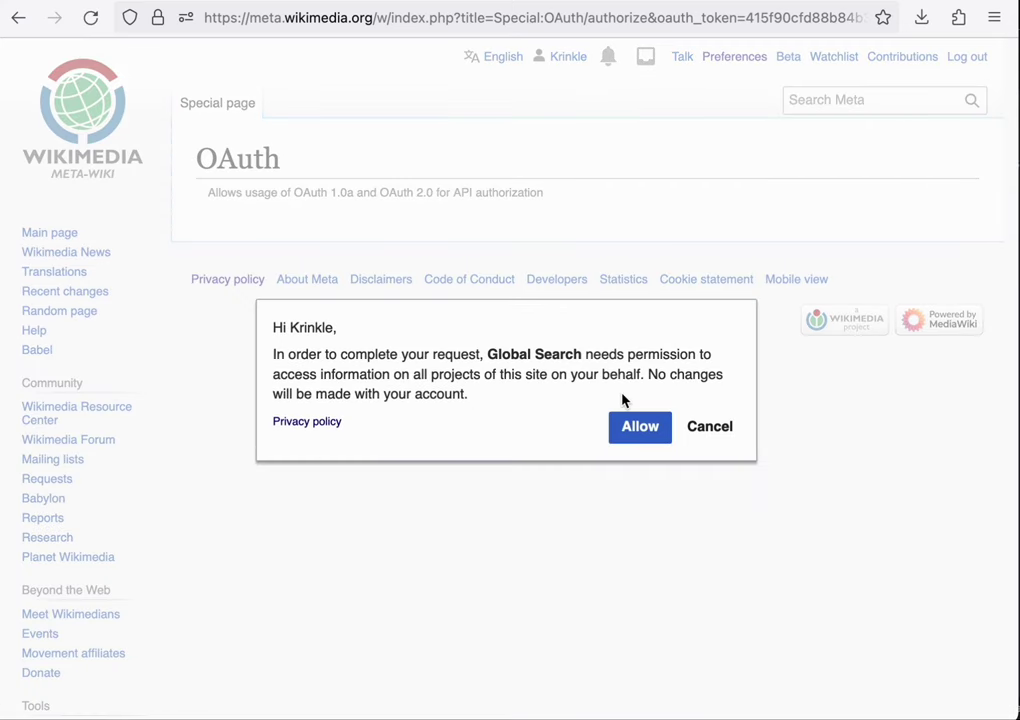
click(638, 428)
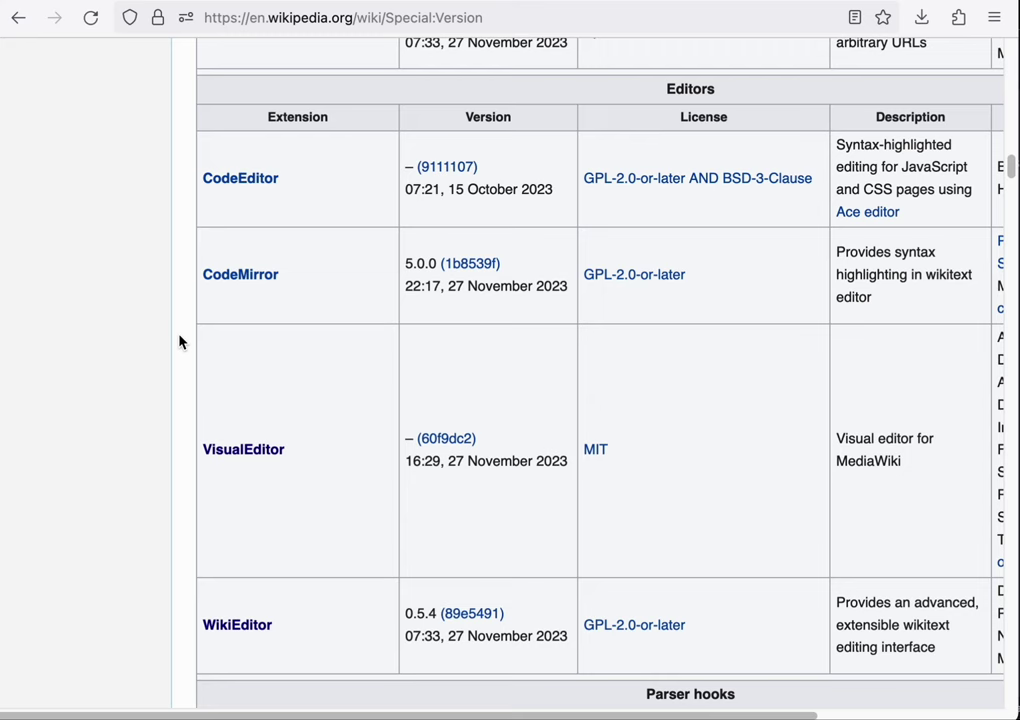
Review Wikipedia's Parser hooks and Parser extension tags, then compare with the local Version page.
click(93, 362)
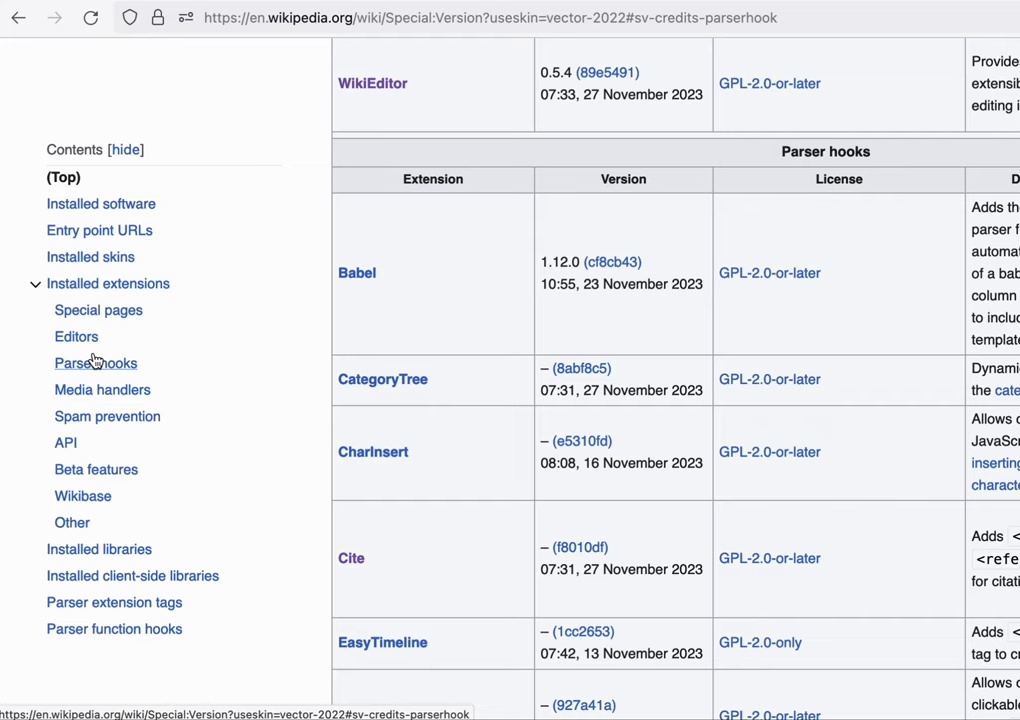
click(117, 602)
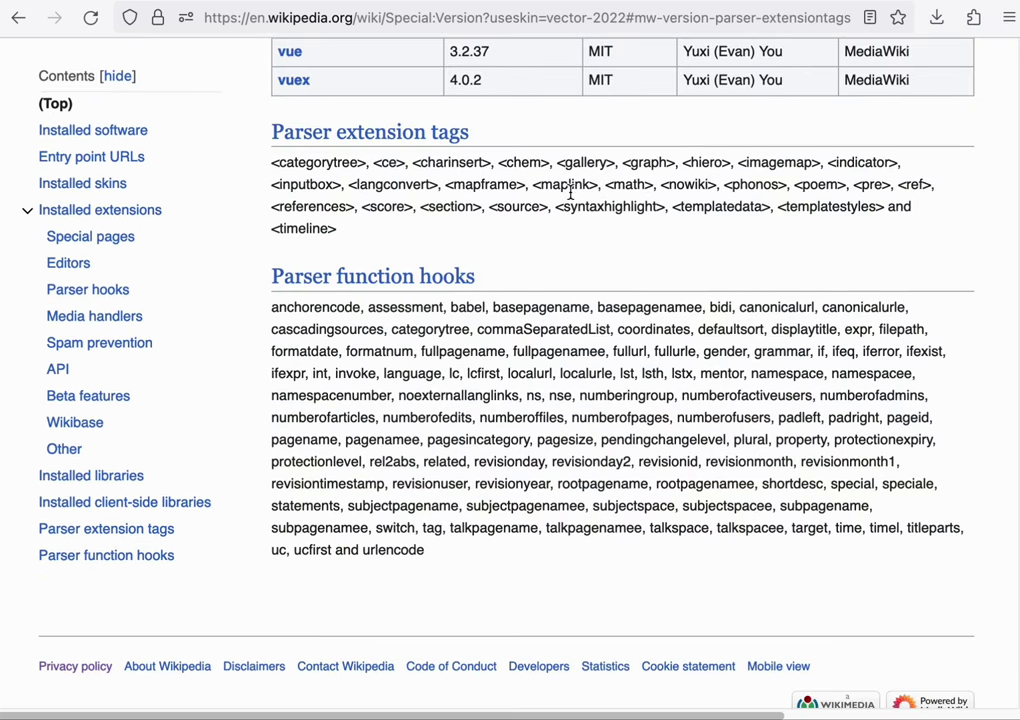
key(ctrl+Tab)
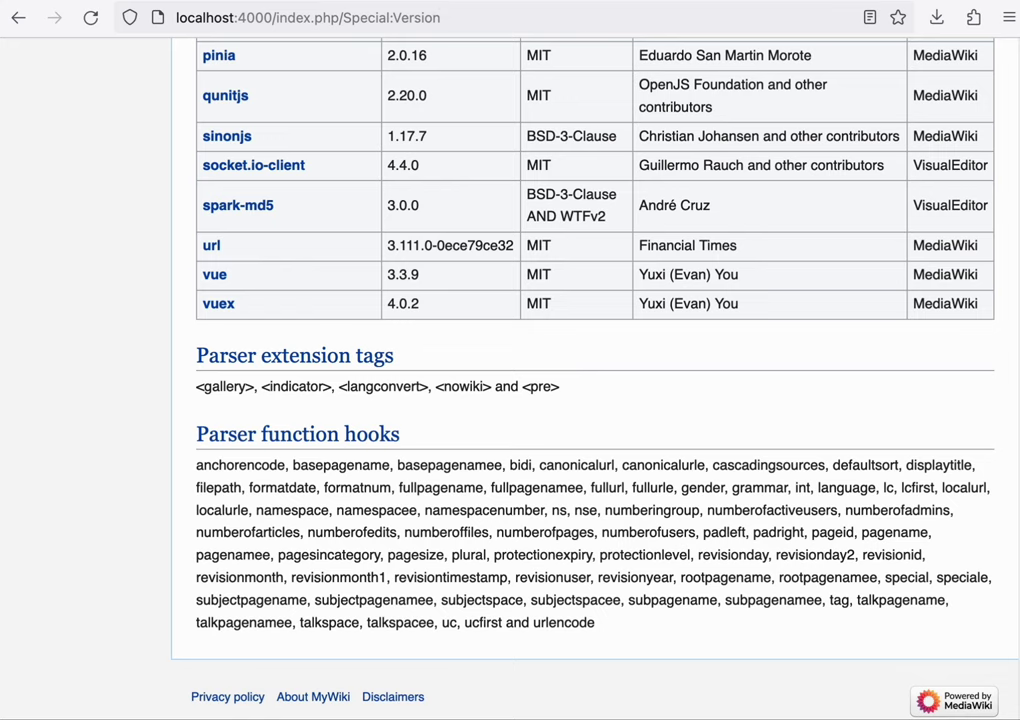
Open the Extension:Cite documentation page.
click(290, 0)
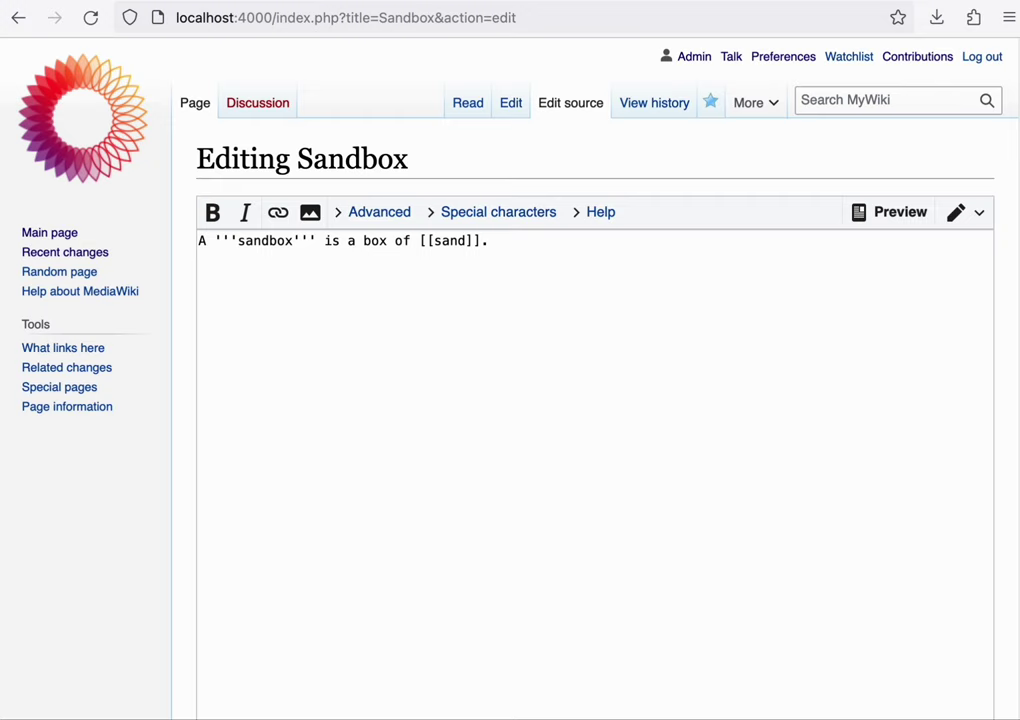
Add a <ref> with the BBC citation plus a References section, preview it, then return to reading.
text(<ref>)
text([https://bbc.co.uk/news/nl-enschede-sandbox-explained-20110401 Sandbox explained], BBC News.</ref>  === References === <references/>)
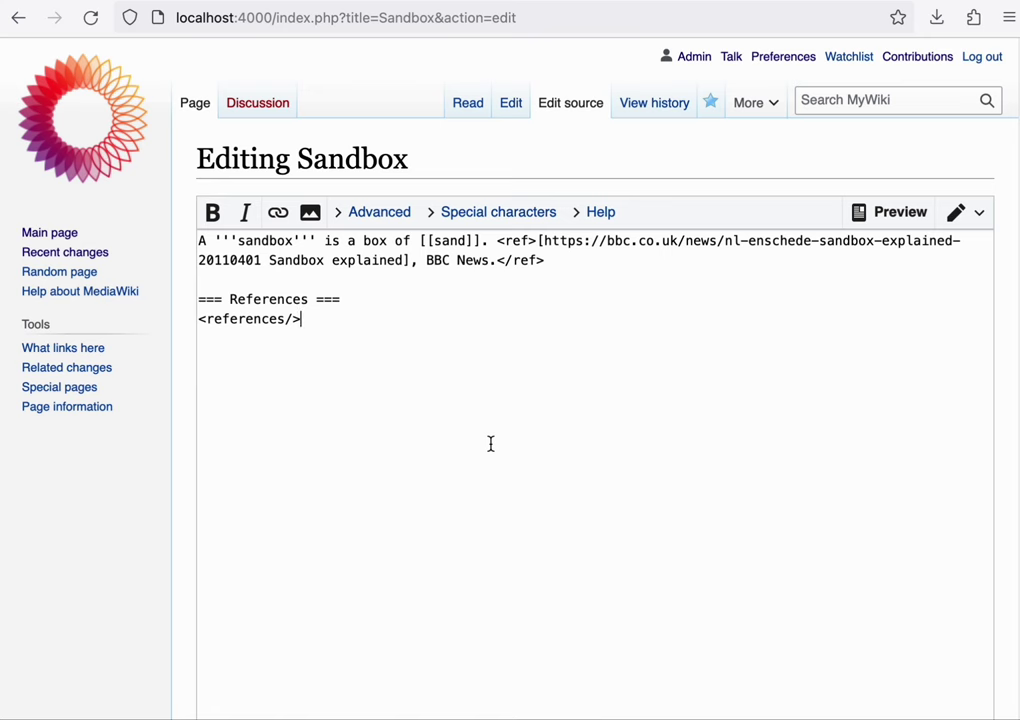
scroll(490, 443, down, 5)
click(442, 569)
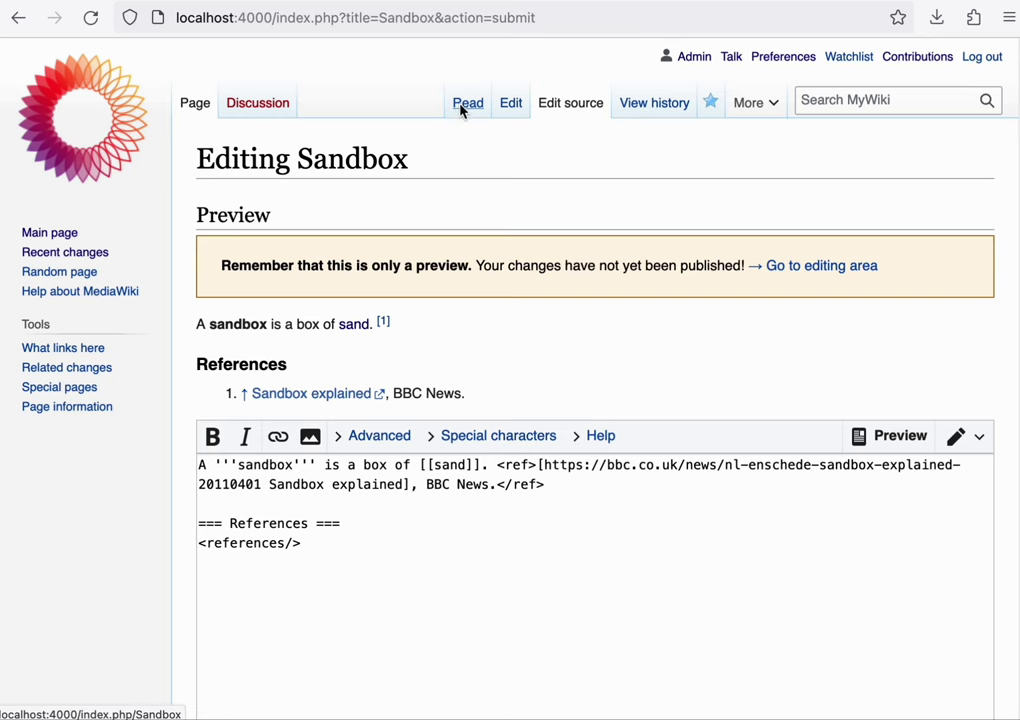
click(462, 107)
Discard the source edit and start a basic reference in the visual editor.
click(652, 420)
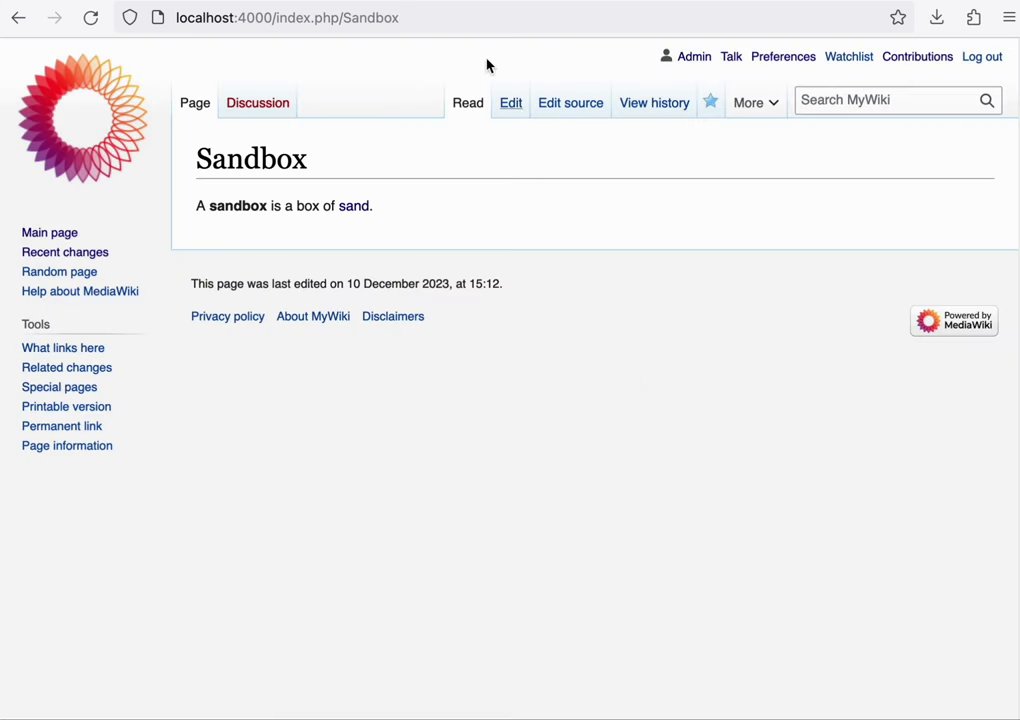
click(507, 105)
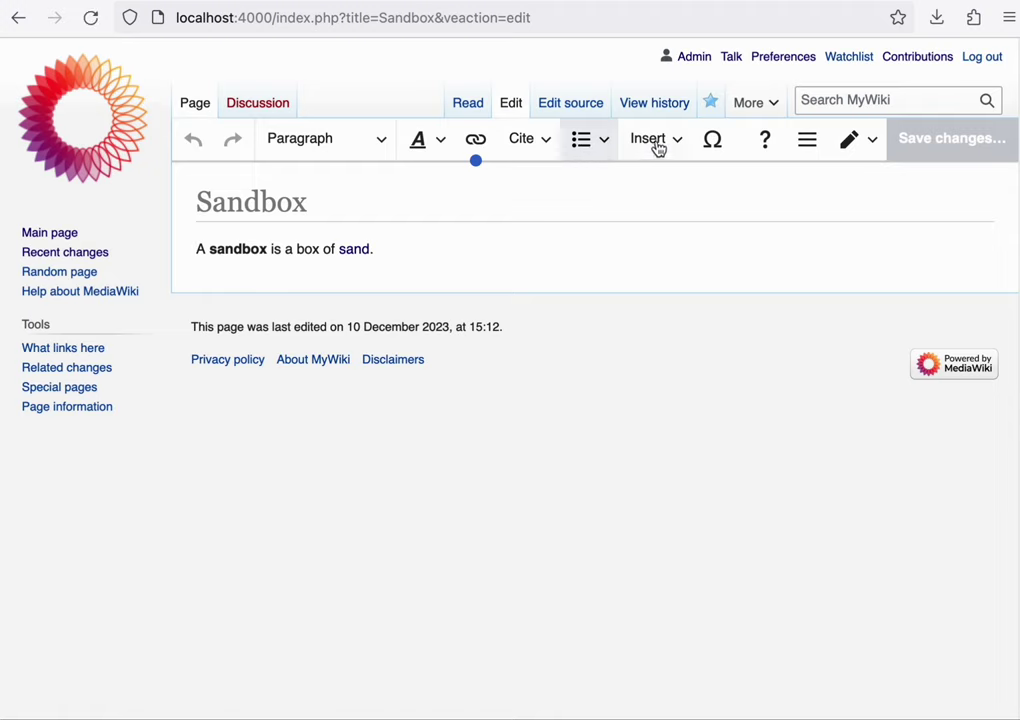
click(527, 150)
click(541, 199)
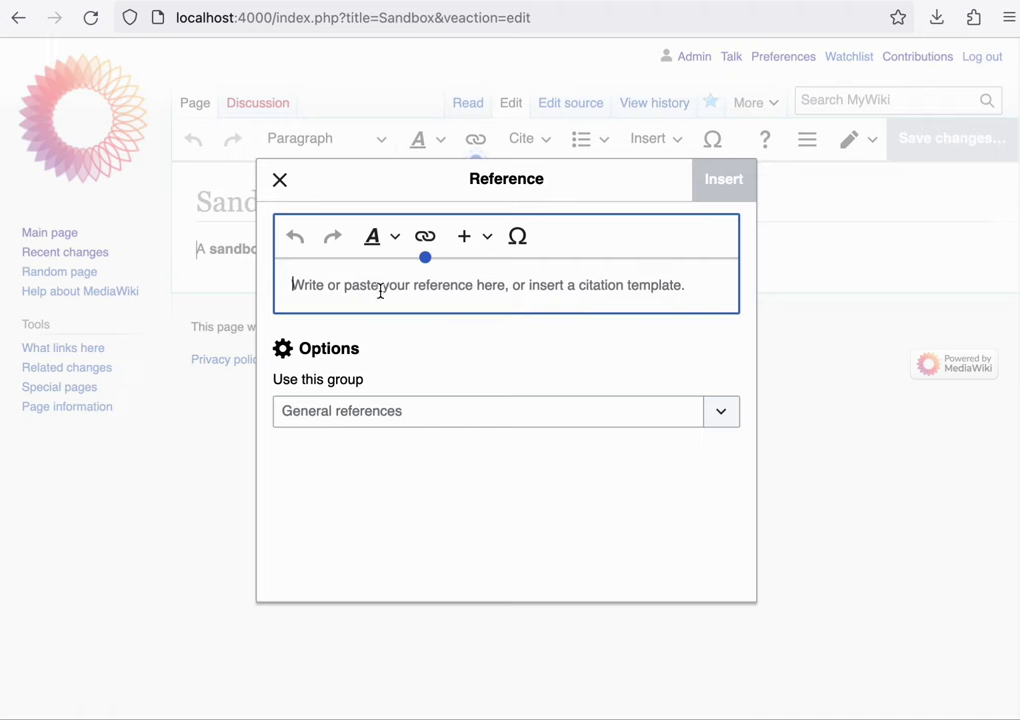
Paste the citation text and link 'Sandbox explained' to the BBC article address.
click(380, 291)
text((1 April 2011) Sandbox explained, BBC News. Retrieved 2023-12-05.)
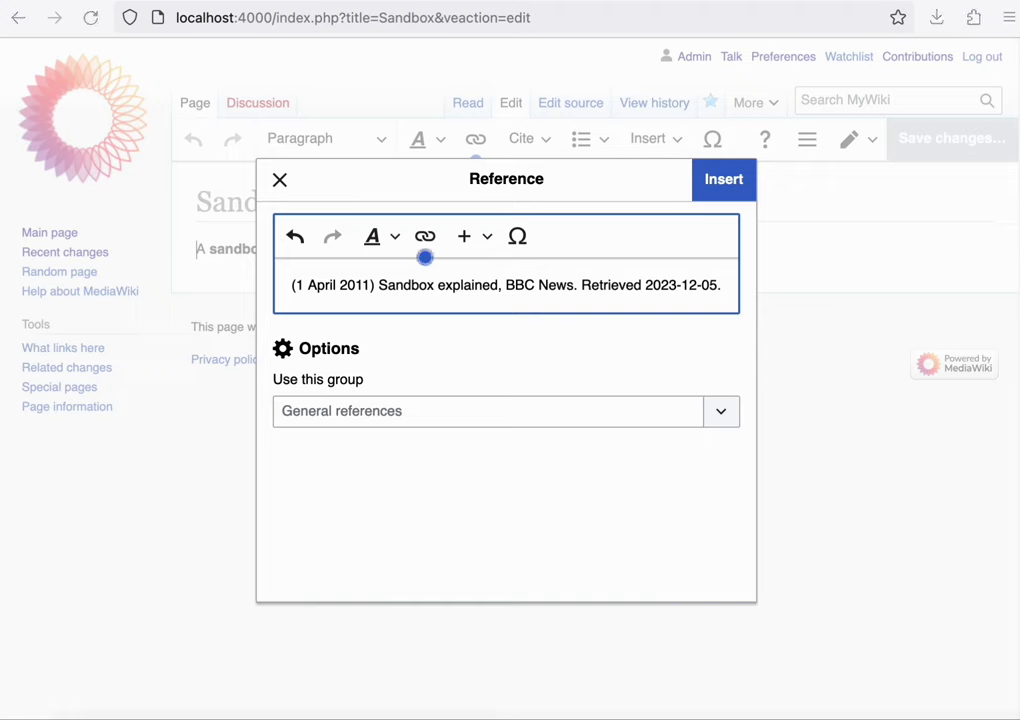
drag(377, 286, 497, 285)
click(425, 236)
key(ctrl+v)
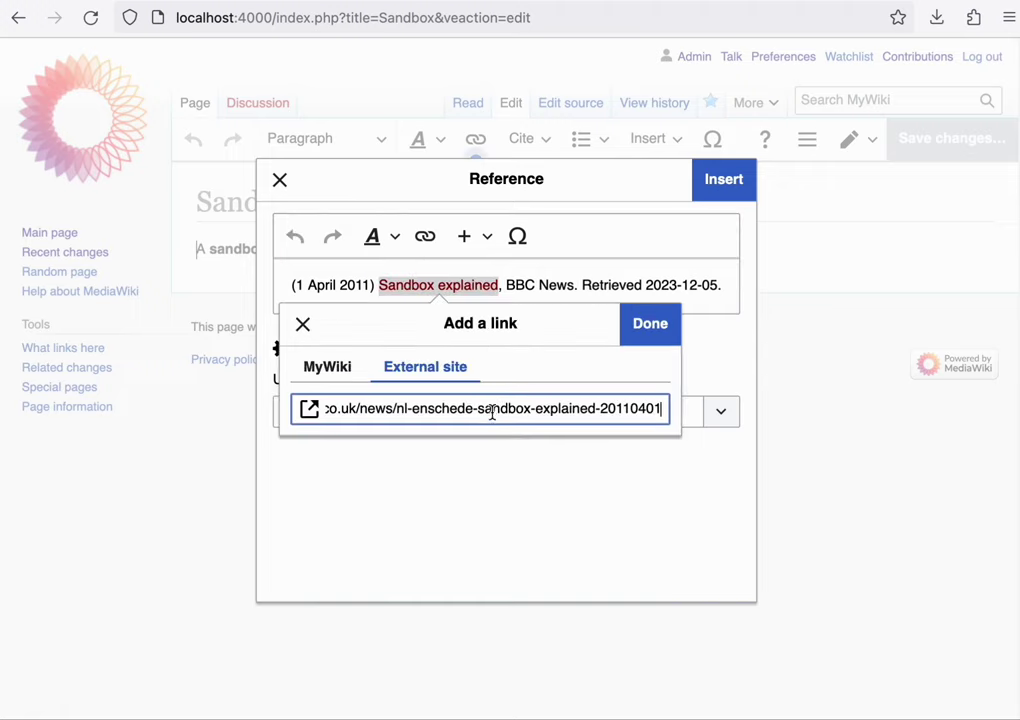
click(650, 324)
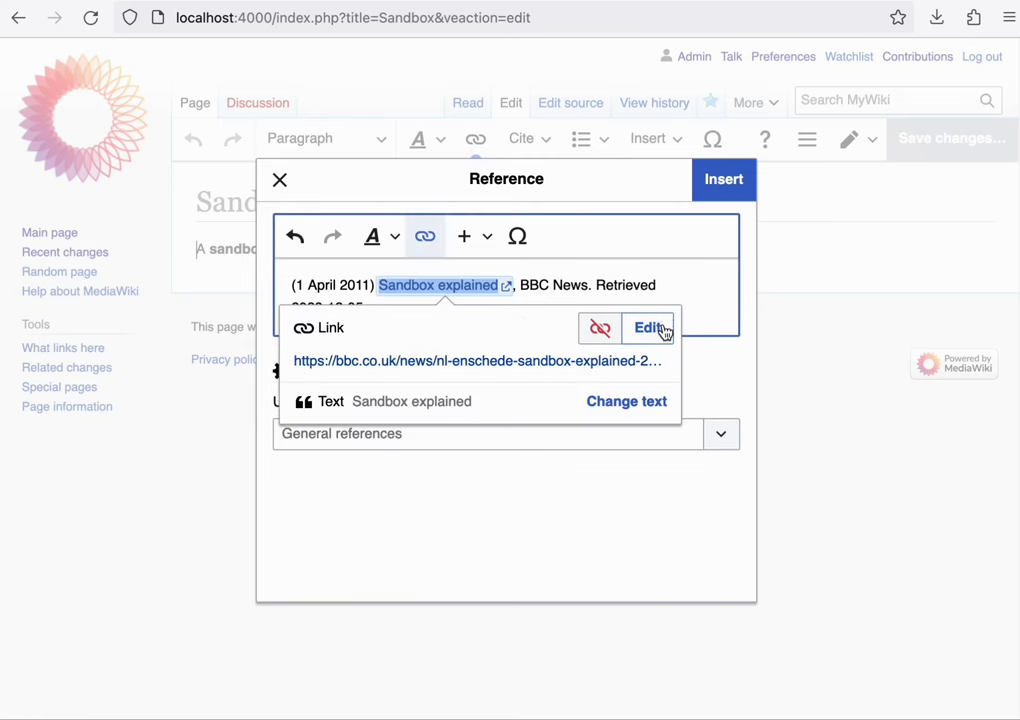
Insert the reference after the sentence and save the Sandbox page.
click(729, 175)
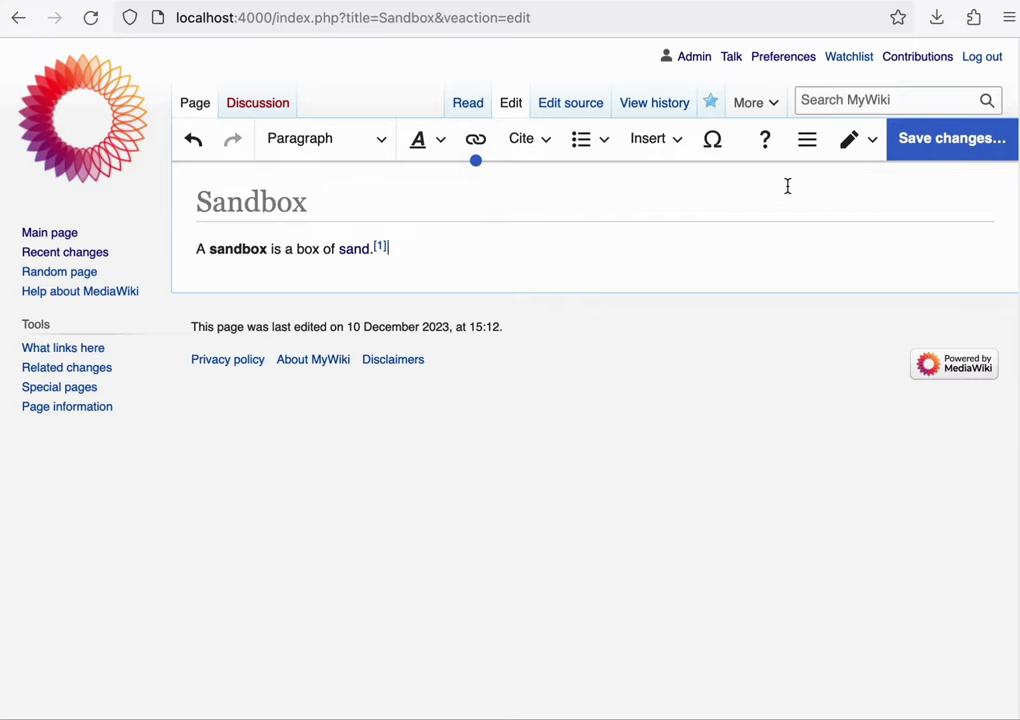
click(963, 139)
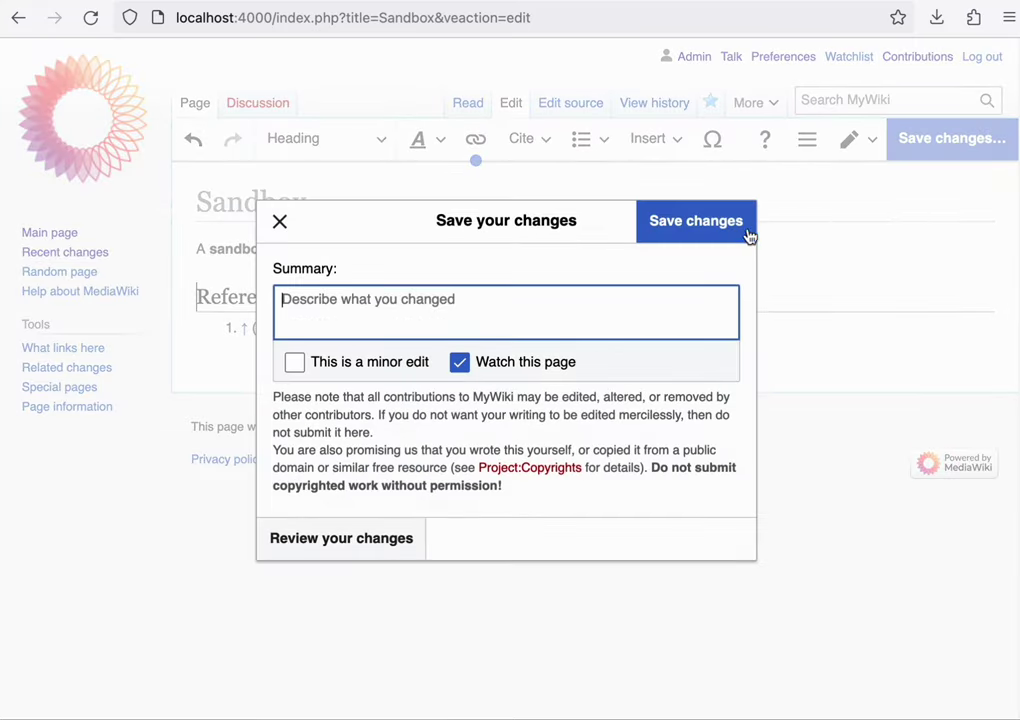
click(746, 231)
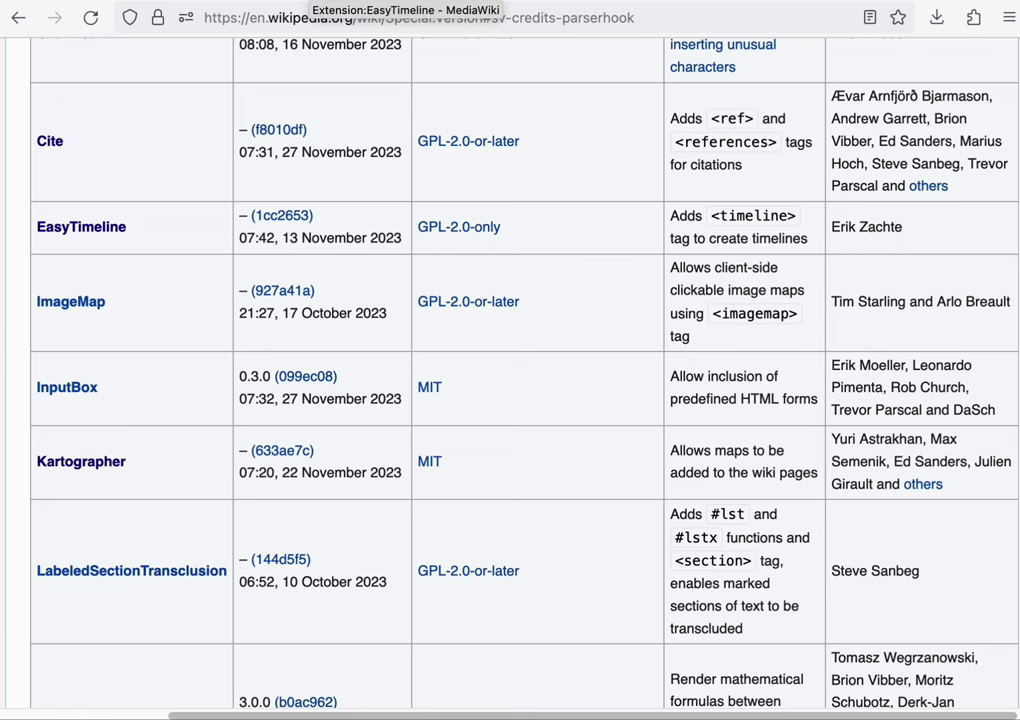
Look over Extension:EasyTimeline and the Version lifecycle release timeline, then return to Special:Version.
key(ctrl+Tab)
scroll(321, 497, down, 6)
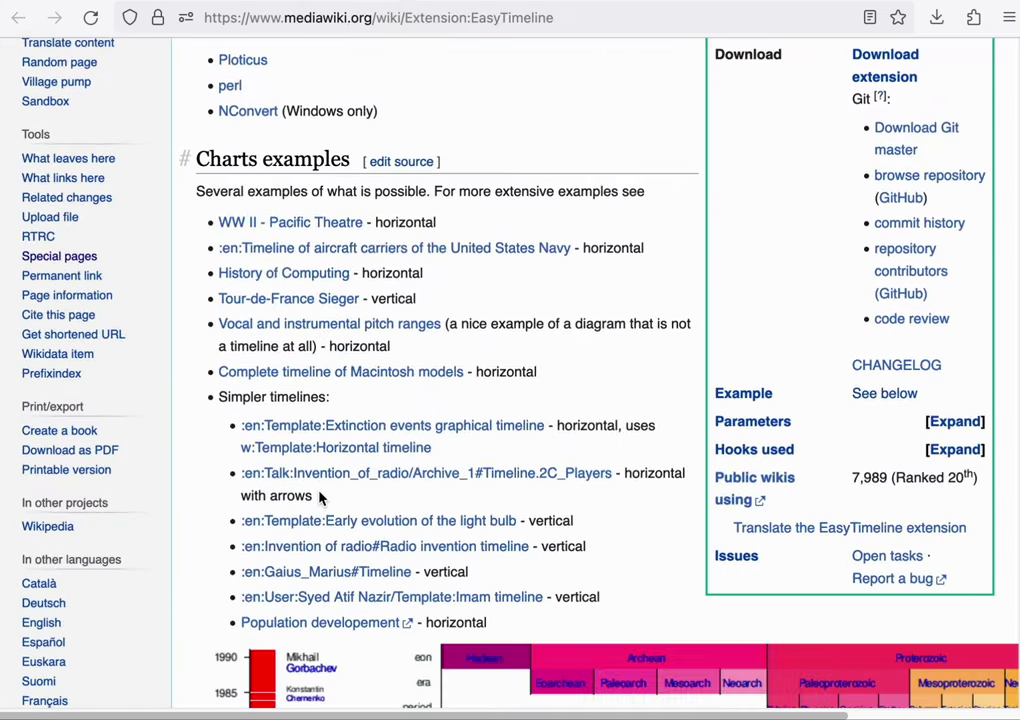
key(ctrl+Tab)
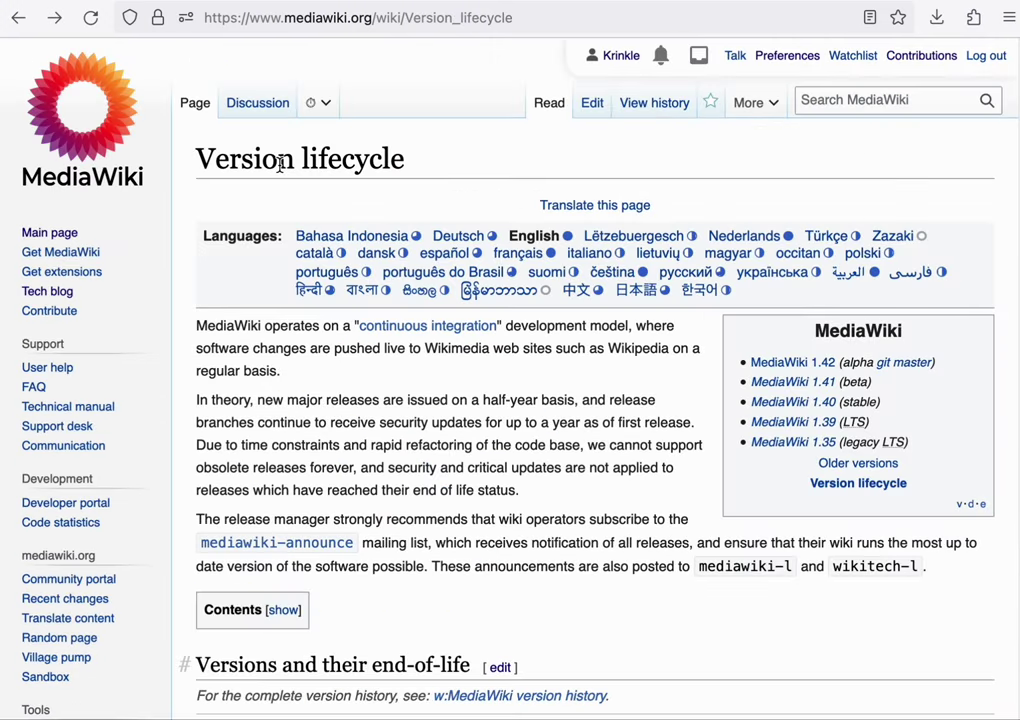
scroll(280, 165, down, 10)
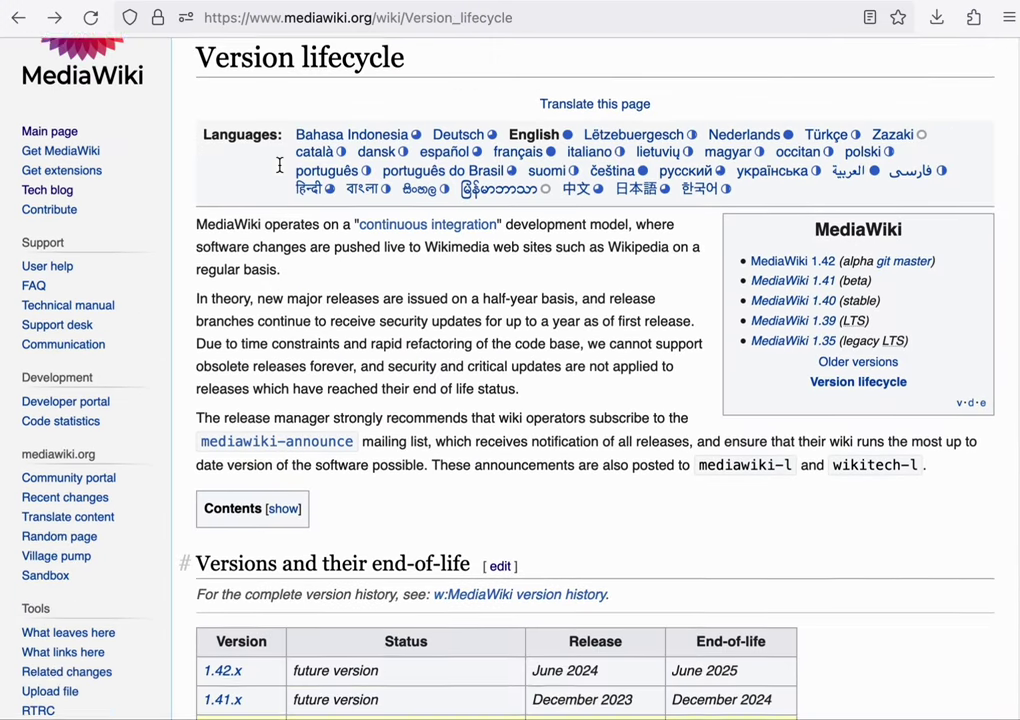
scroll(280, 171, down, 2)
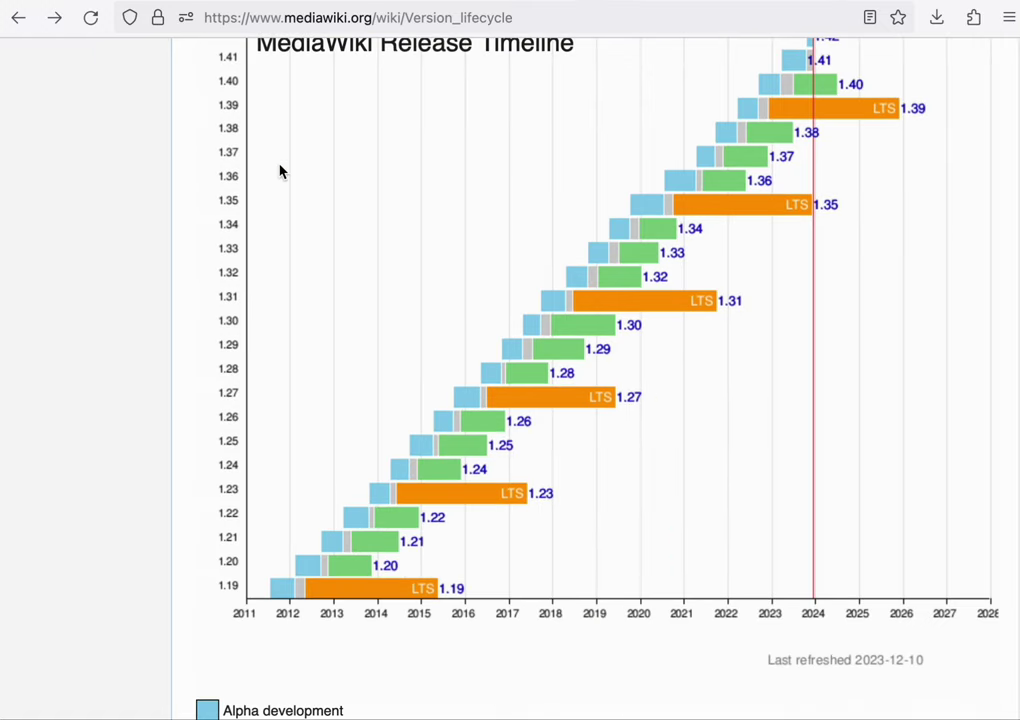
scroll(280, 171, up, 1)
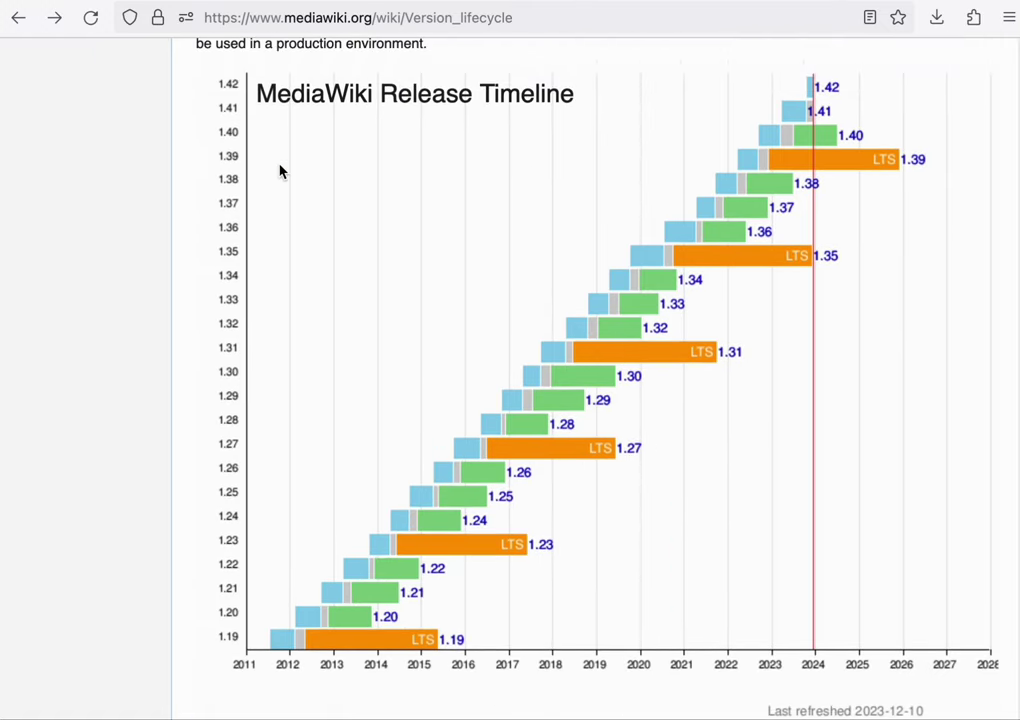
key(ctrl+shift+Tab)
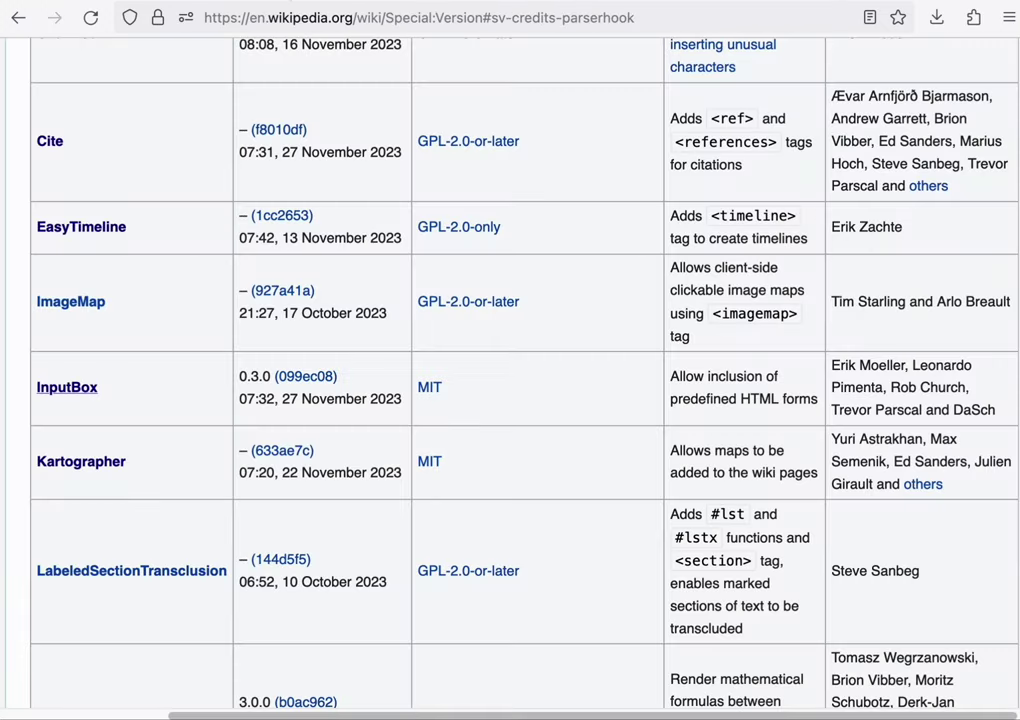
Open the InputBox extension documentation and scroll through its installation notes.
click(67, 387)
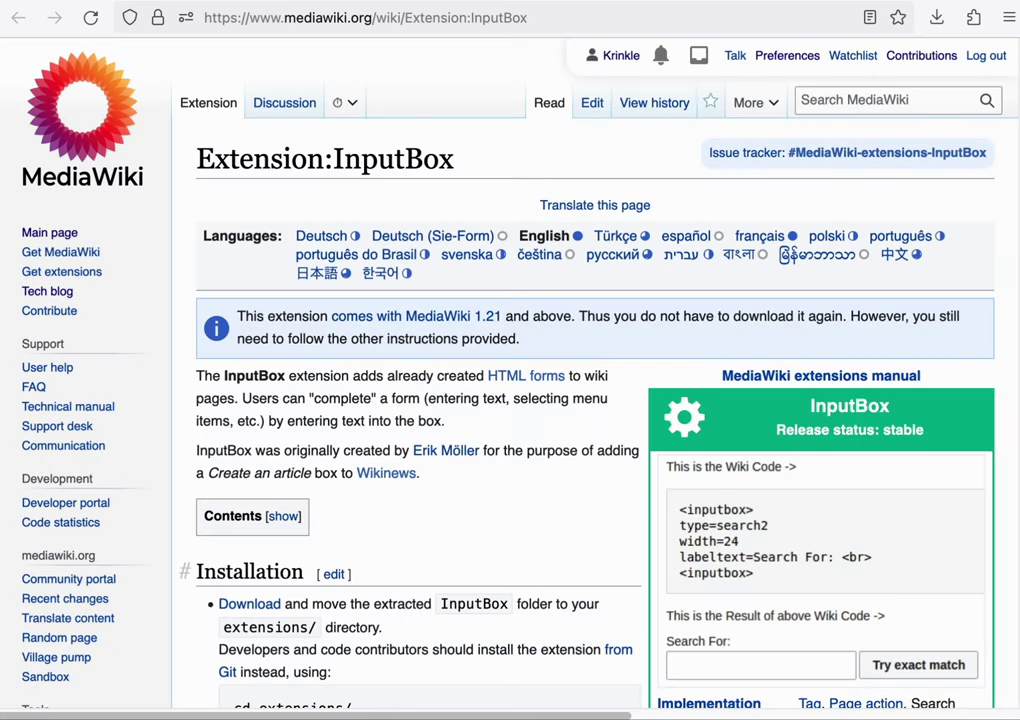
scroll(483, 398, down, 3)
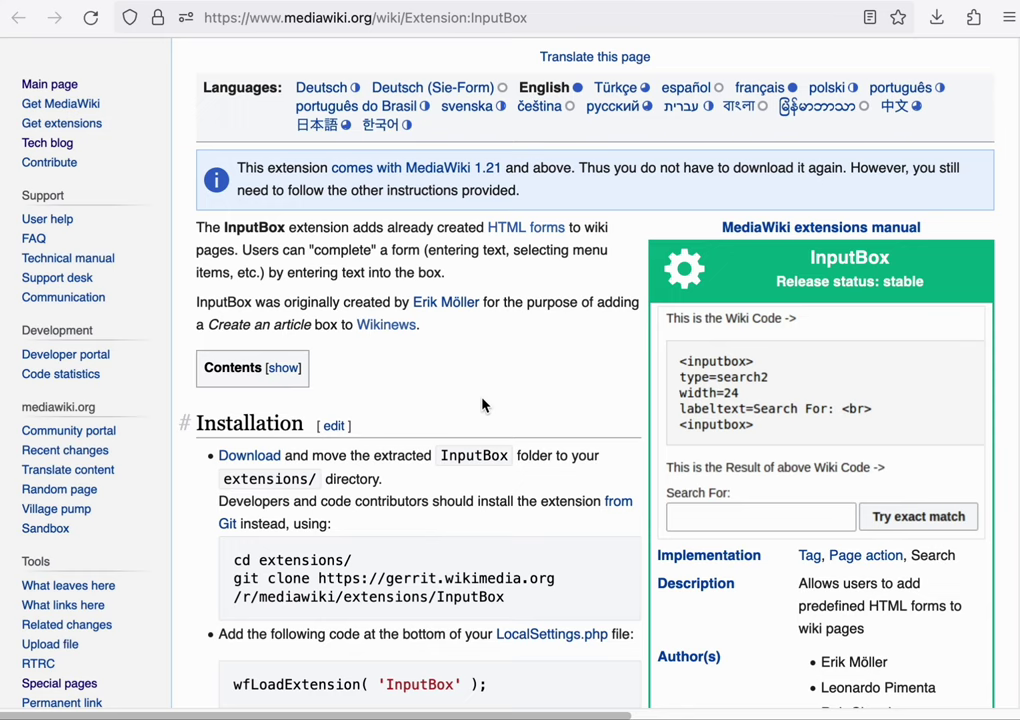
scroll(483, 404, down, 15)
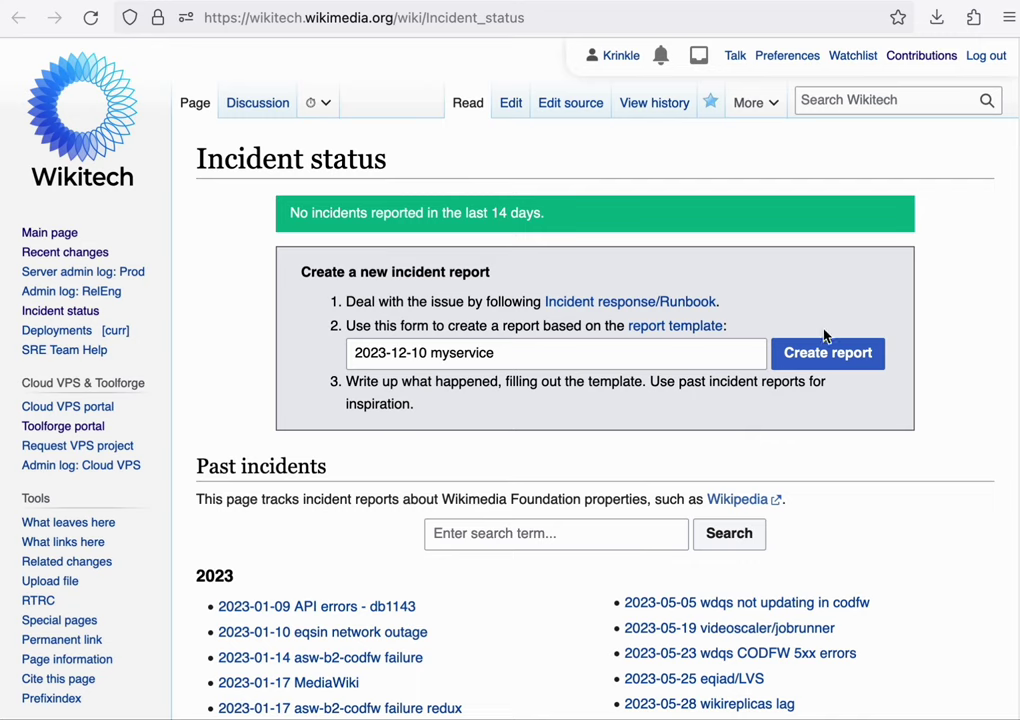
Create the 2023-12-10 myservice incident report, then view the Incident status page's inputbox source.
click(825, 353)
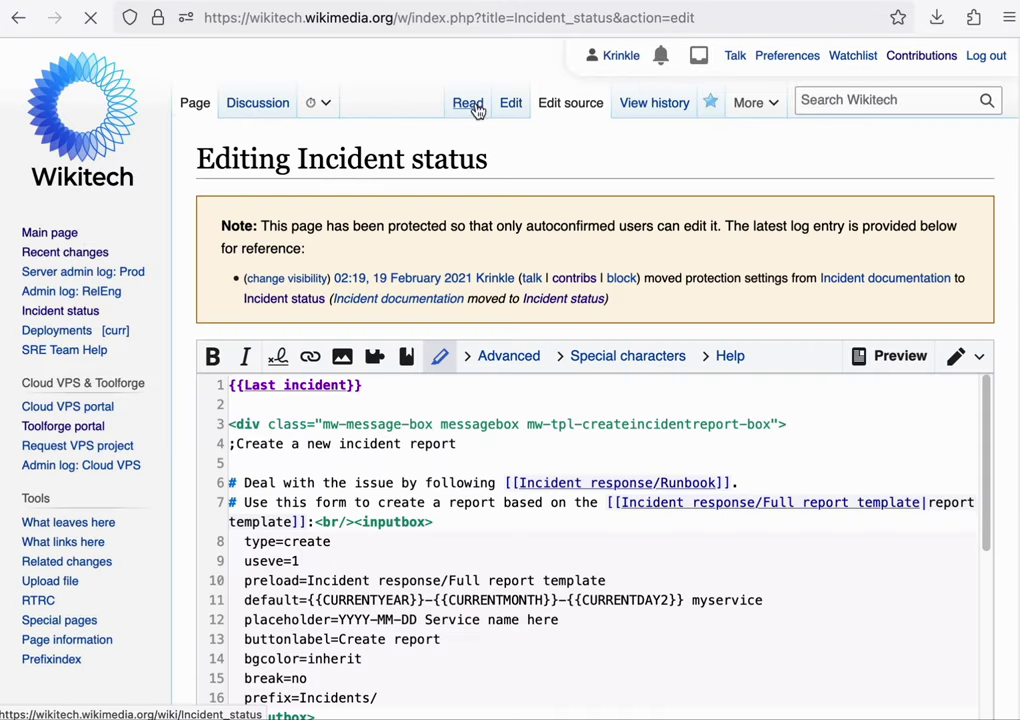
click(478, 110)
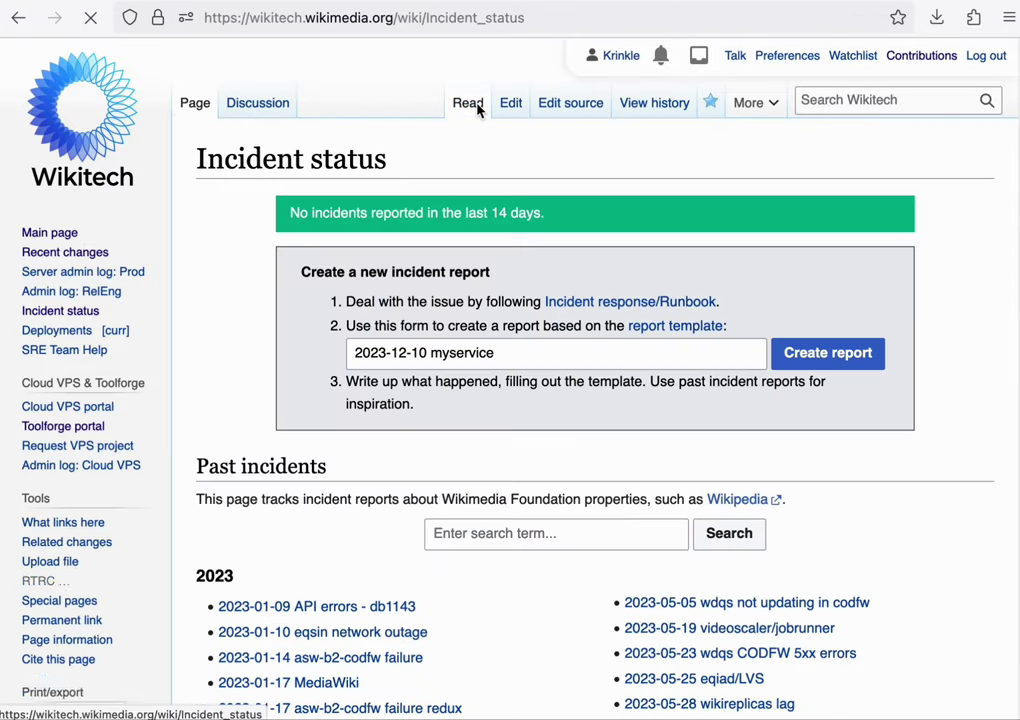
click(570, 103)
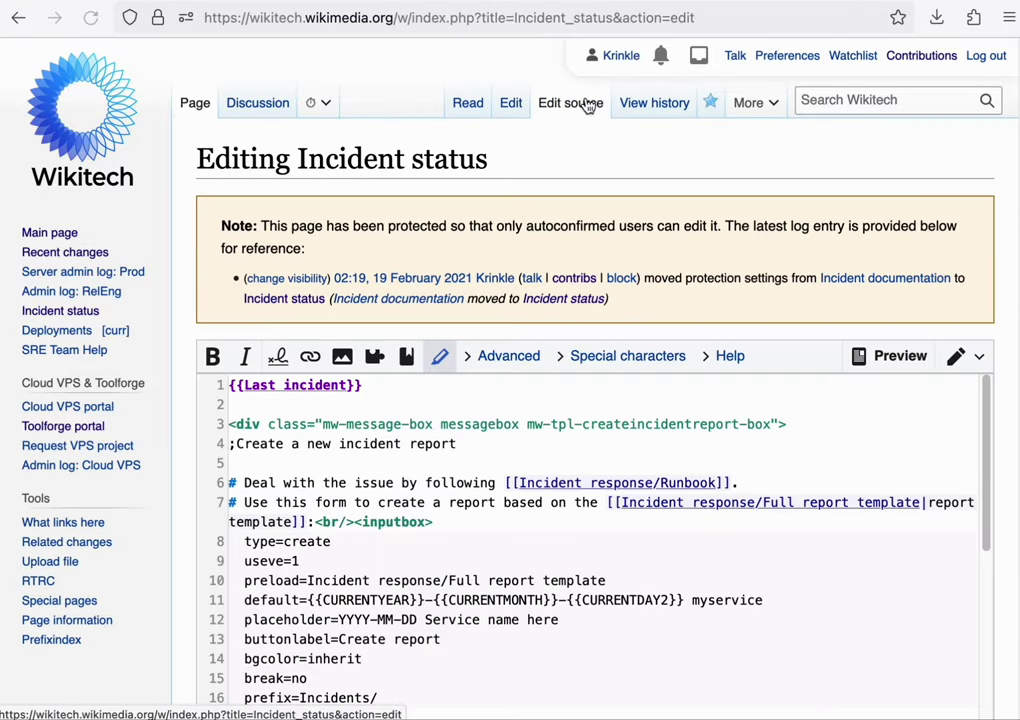
scroll(155, 327, down, 3)
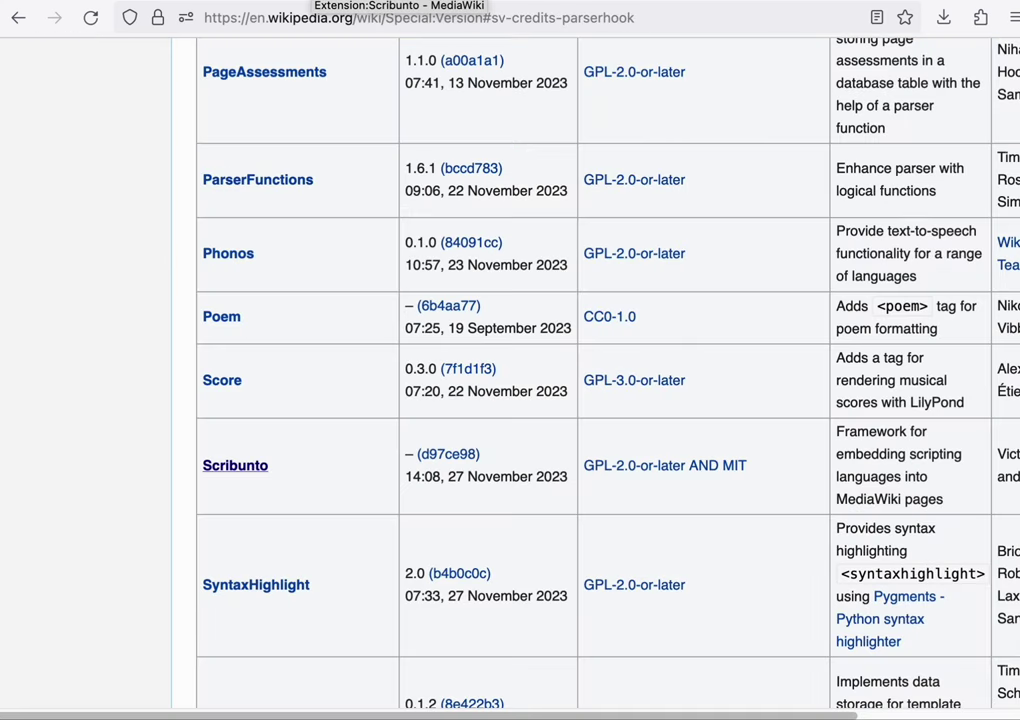
Open Scribunto's documentation, browse Module:SchemaDiagram's Lua code, and return to the page top.
click(235, 465)
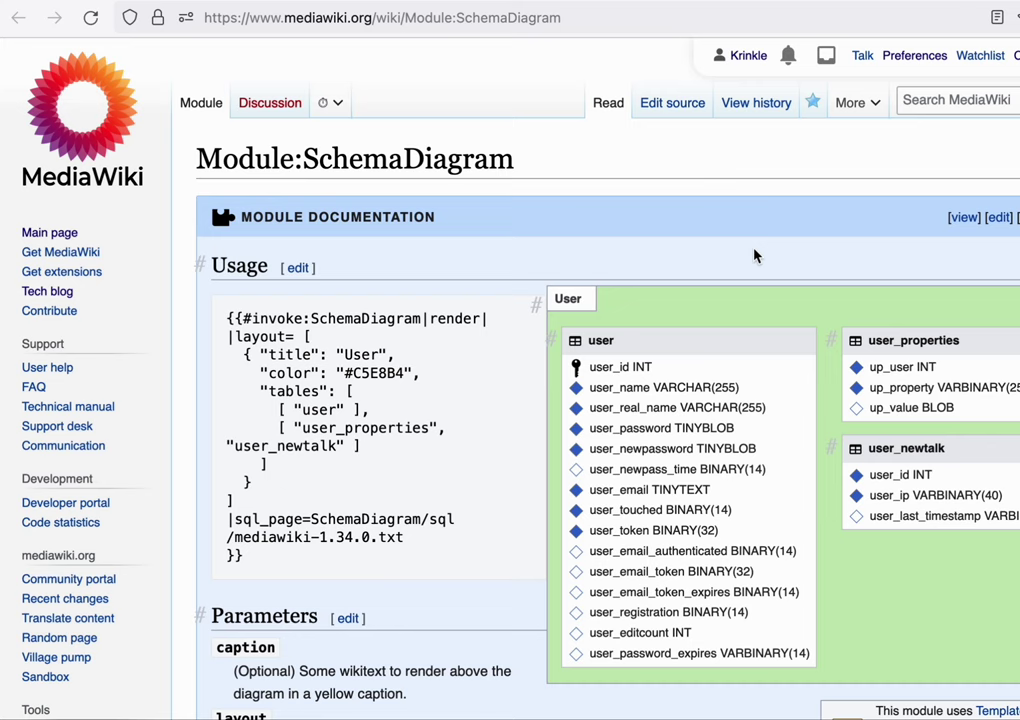
scroll(755, 255, down, 15)
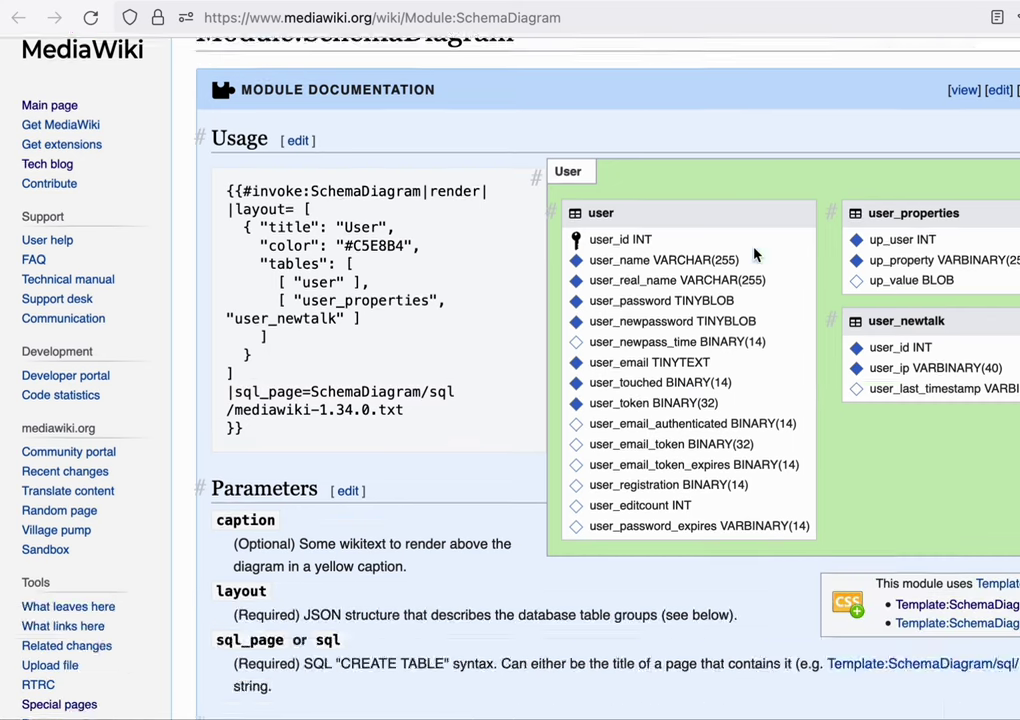
scroll(755, 255, up, 3)
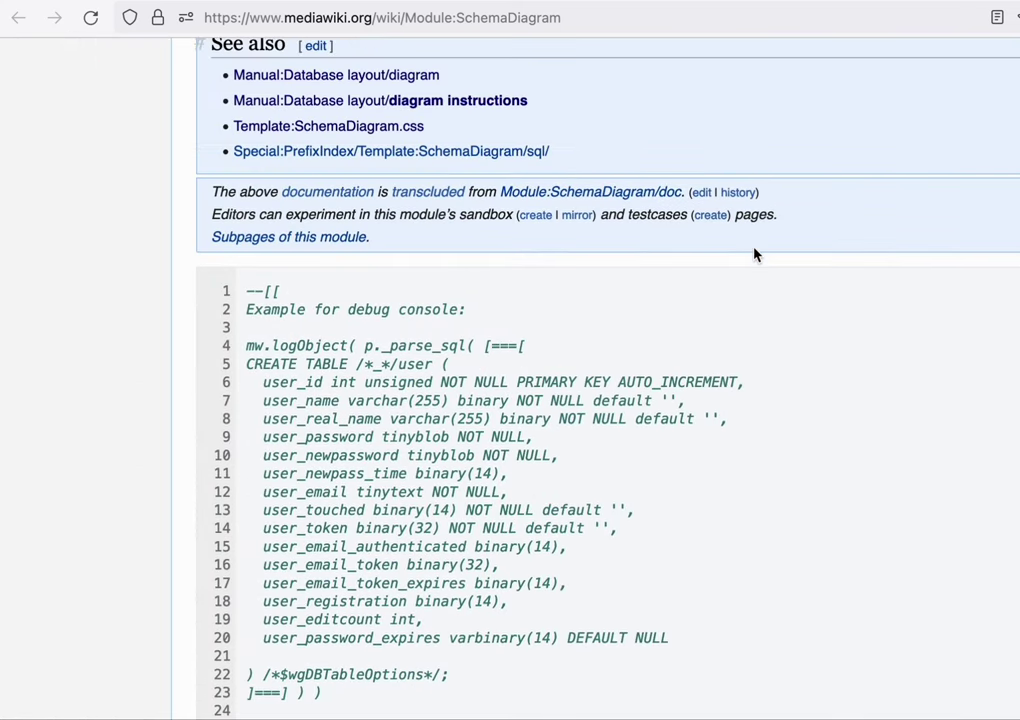
scroll(755, 255, down, 3)
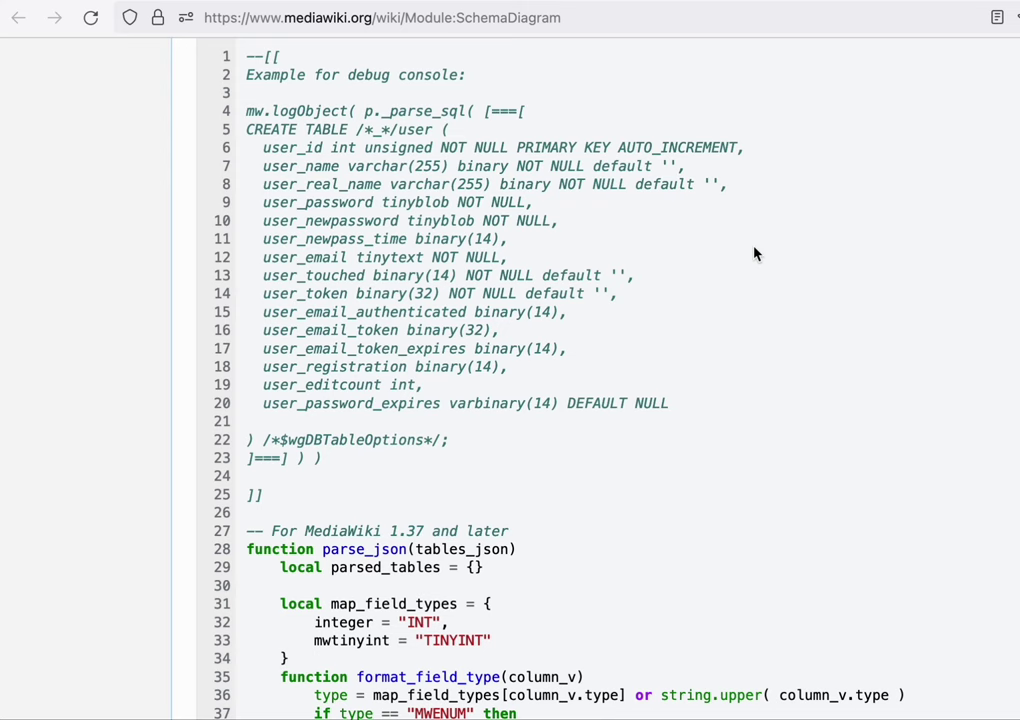
key(Home)
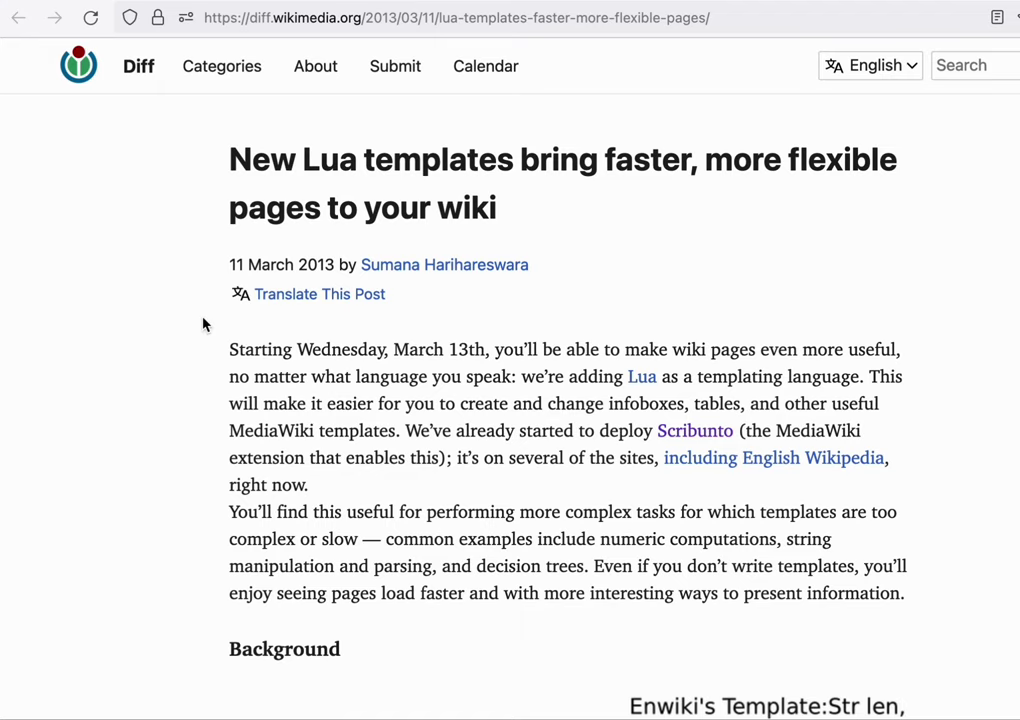
Read the techblog post down to the Average Edit Save Time chart, then go to performance.wikimedia.org.
scroll(202, 324, down, 5)
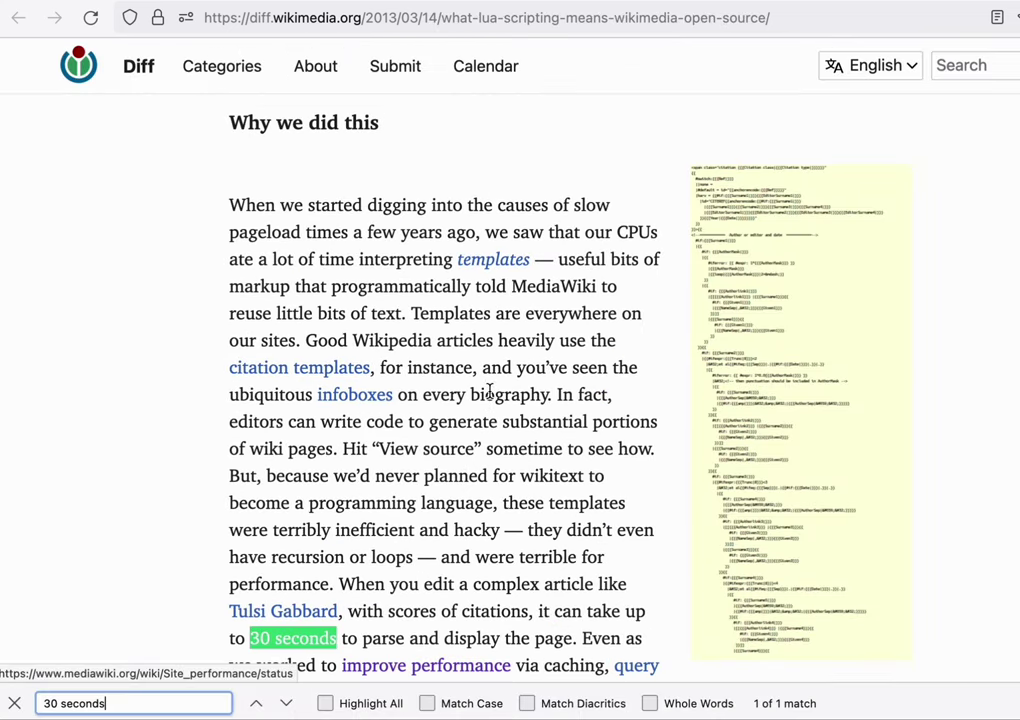
scroll(583, 467, down, 5)
scroll(579, 460, up, 1)
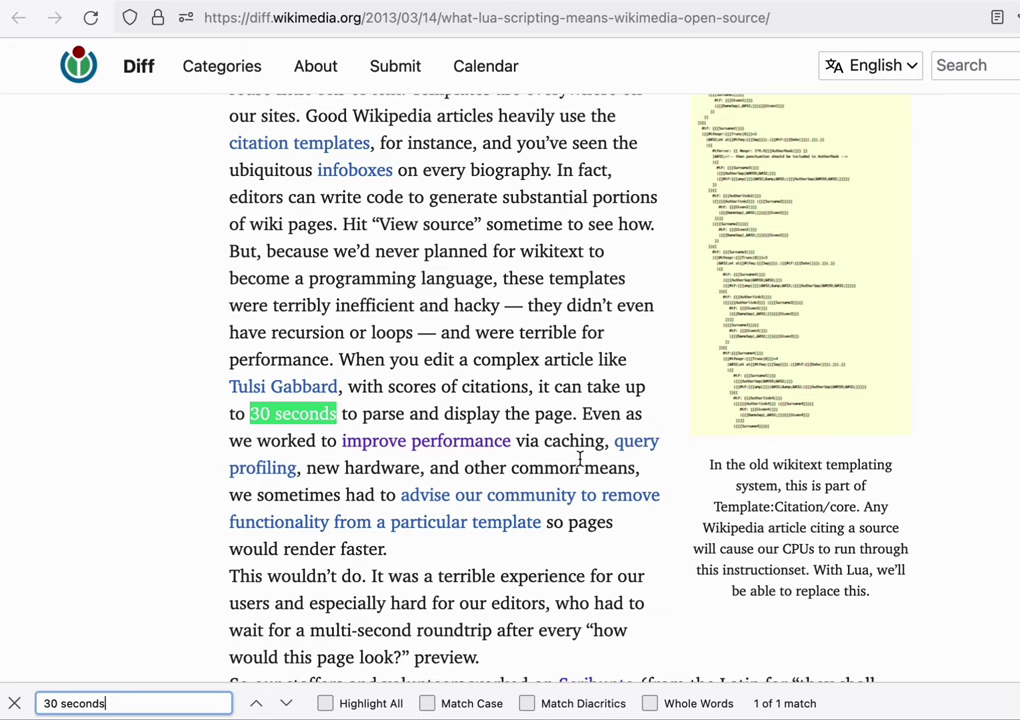
key(Escape)
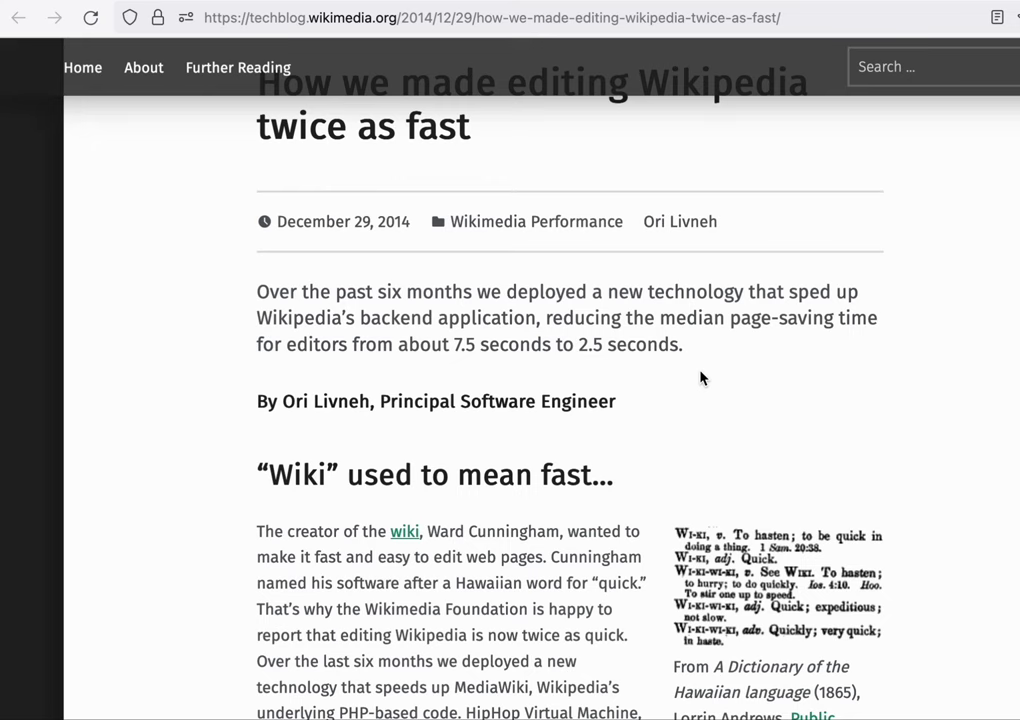
scroll(700, 377, down, 6)
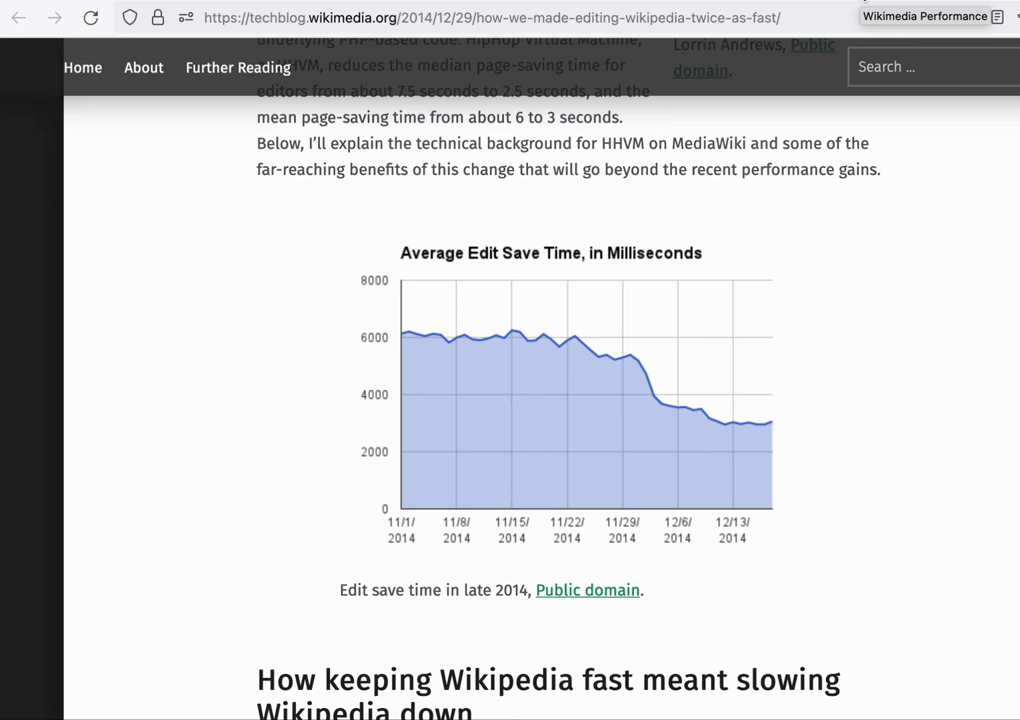
click(865, 2)
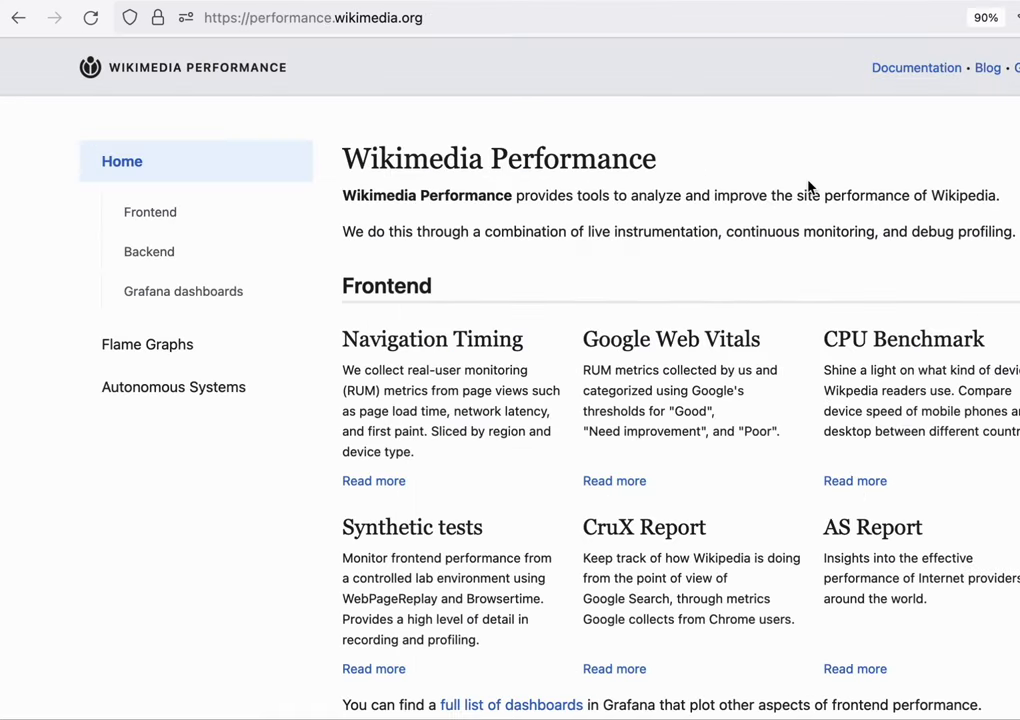
Scroll through the Wikimedia Performance tools and Wikipedia's Media handlers list (PagedTiffHandler, TimedMediaHandler, VipsScaler).
scroll(808, 185, down, 1)
scroll(808, 180, up, 1)
scroll(783, 232, down, 5)
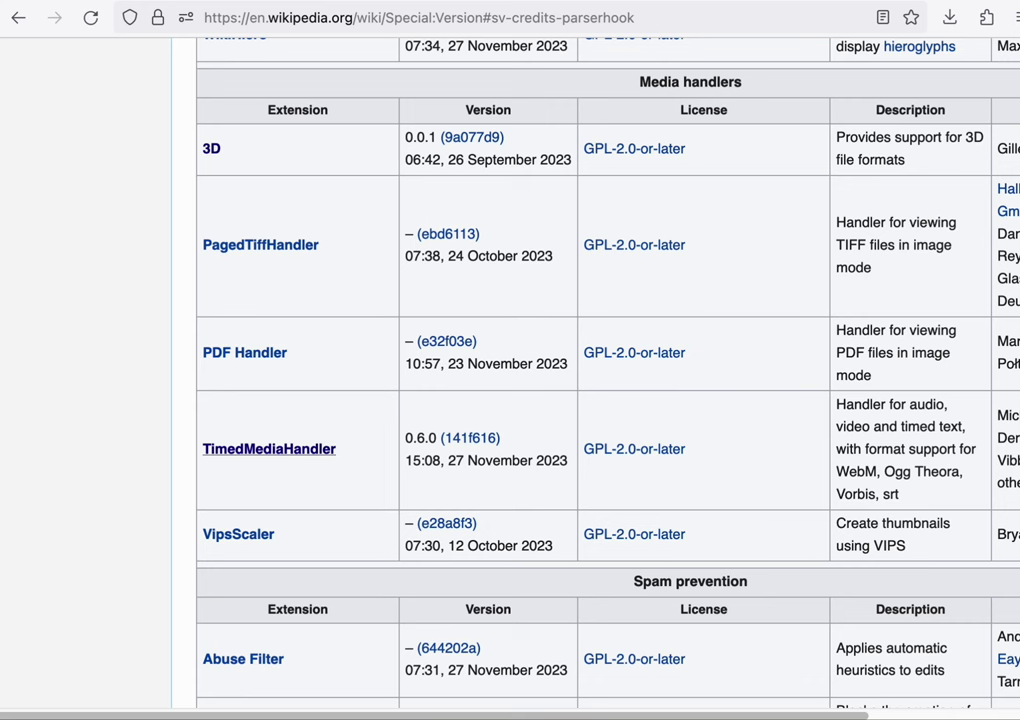
View the TimedMediaHandler extension page, then orbit the Extension:3D model in the full-screen viewer.
click(269, 448)
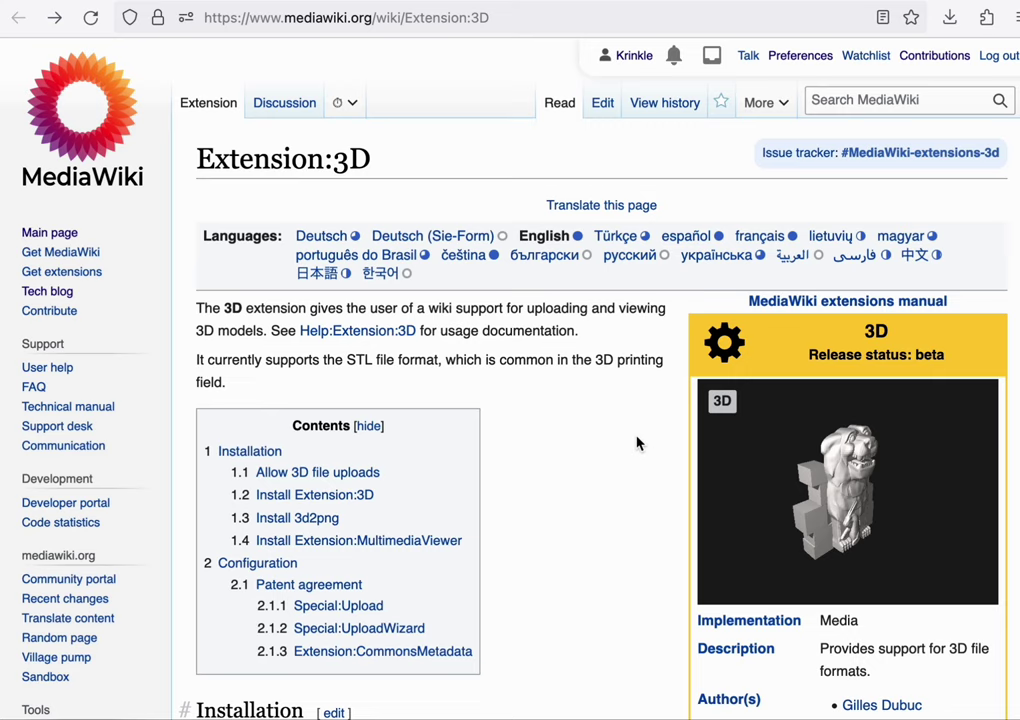
click(900, 464)
drag(879, 410, 872, 435)
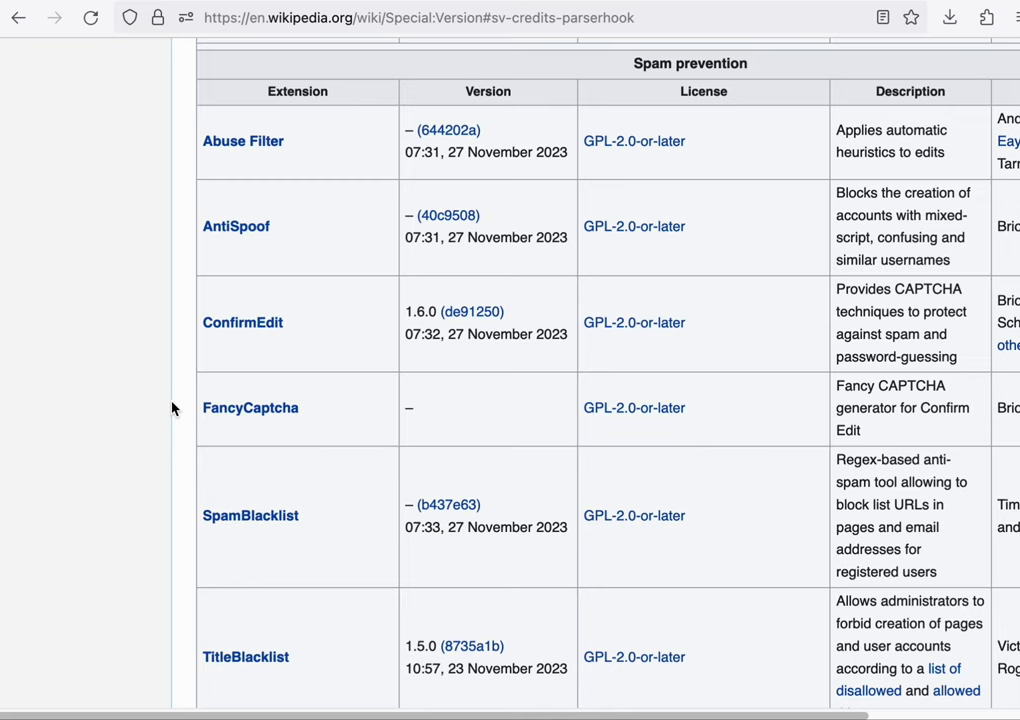
Review the TitleBlacklist extension page and Meta's Title blacklist entries, then return to Special:Version's Gadgets entry.
scroll(171, 408, down, 2)
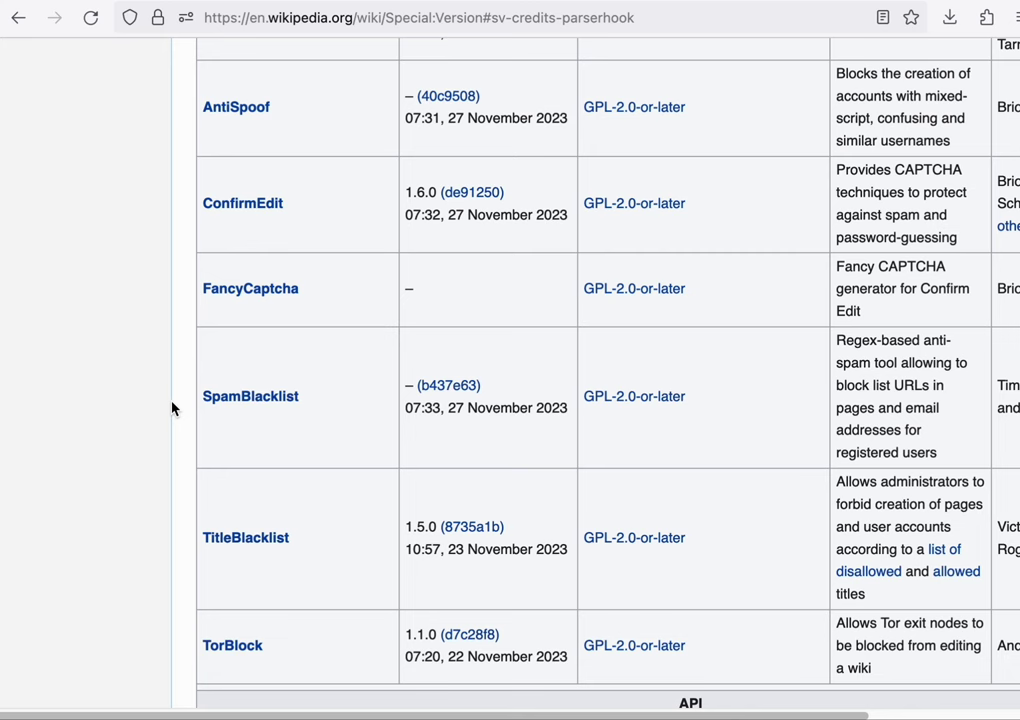
click(380, 2)
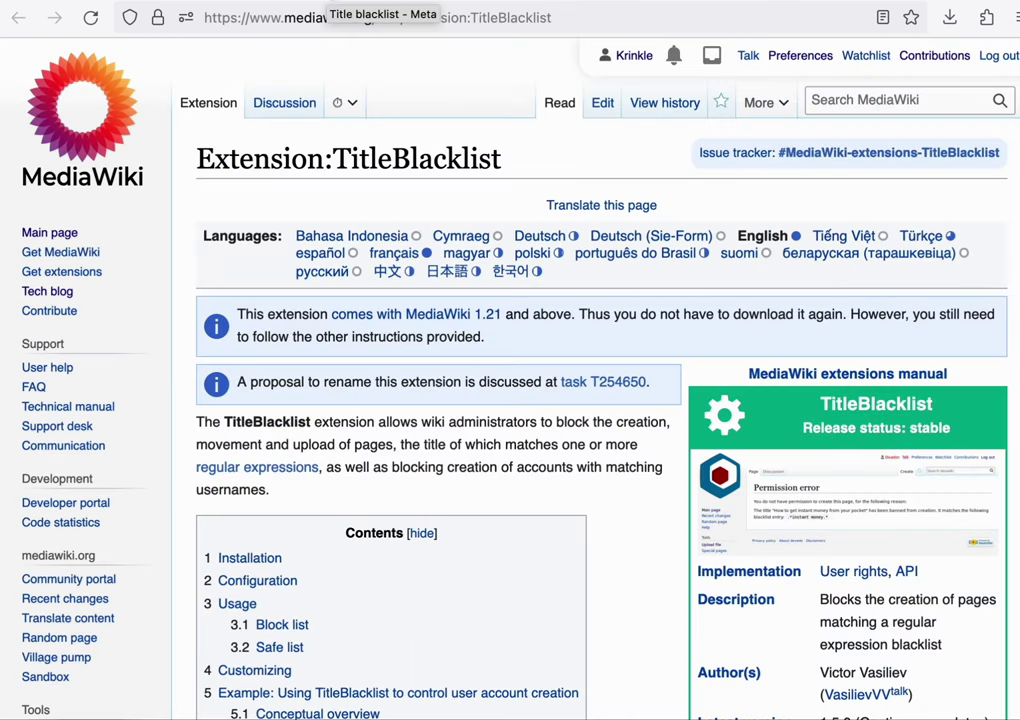
click(340, 2)
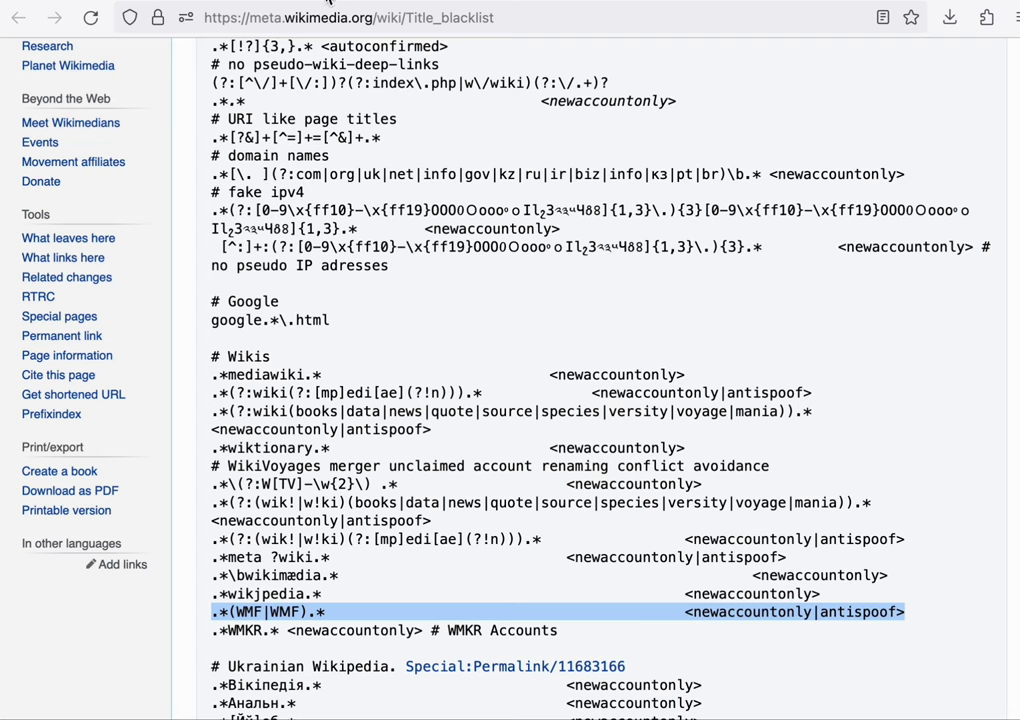
scroll(225, 345, down, 1)
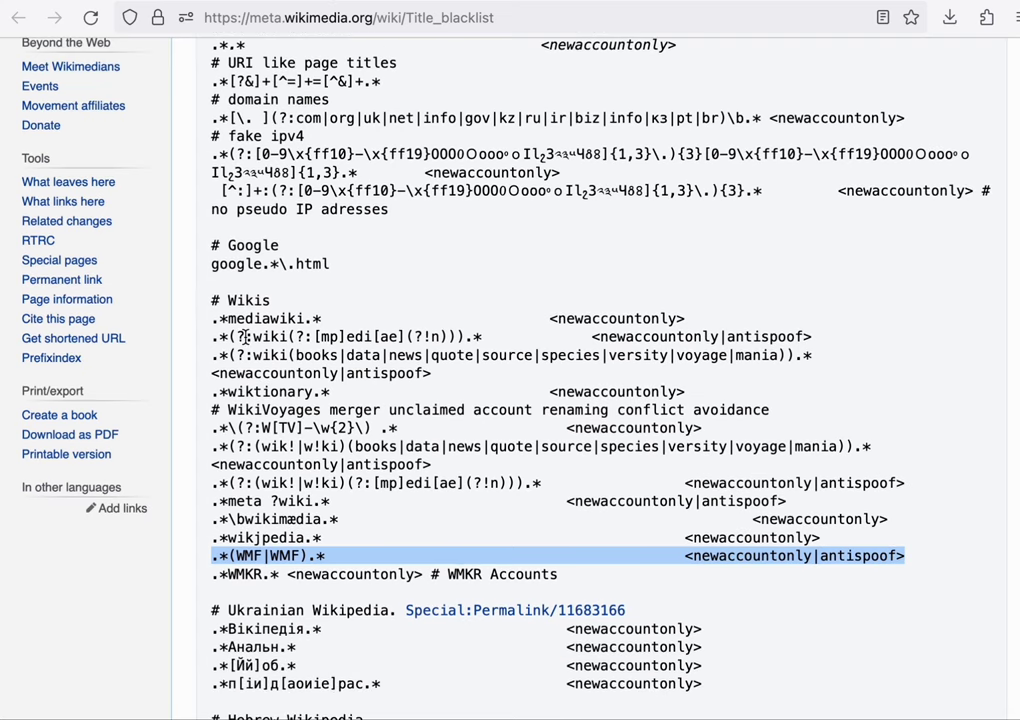
key(ctrl+shift+Tab)
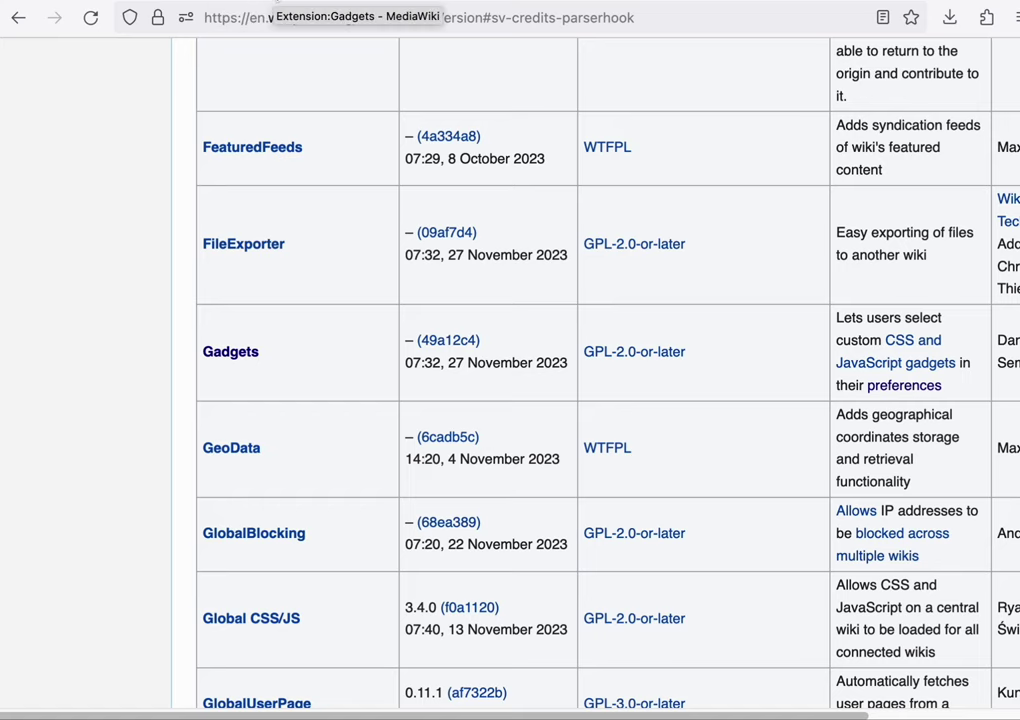
Review Special:Gadgets, the Gadget-example.js source and Preferences > Gadgets with Example enabled.
click(277, 3)
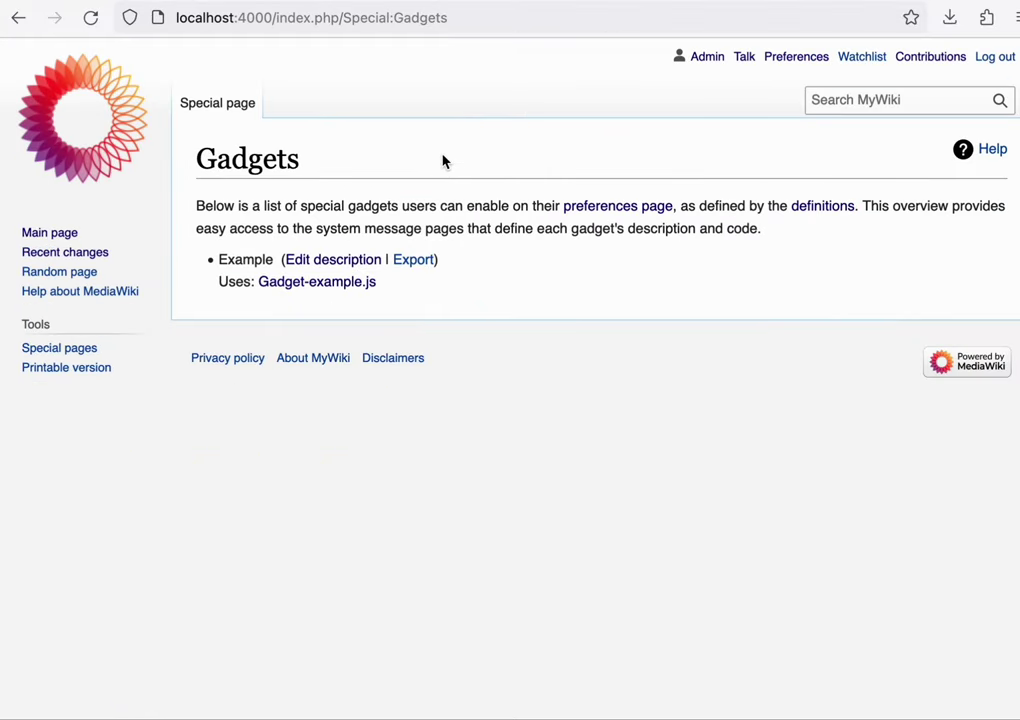
key(ctrl+Tab)
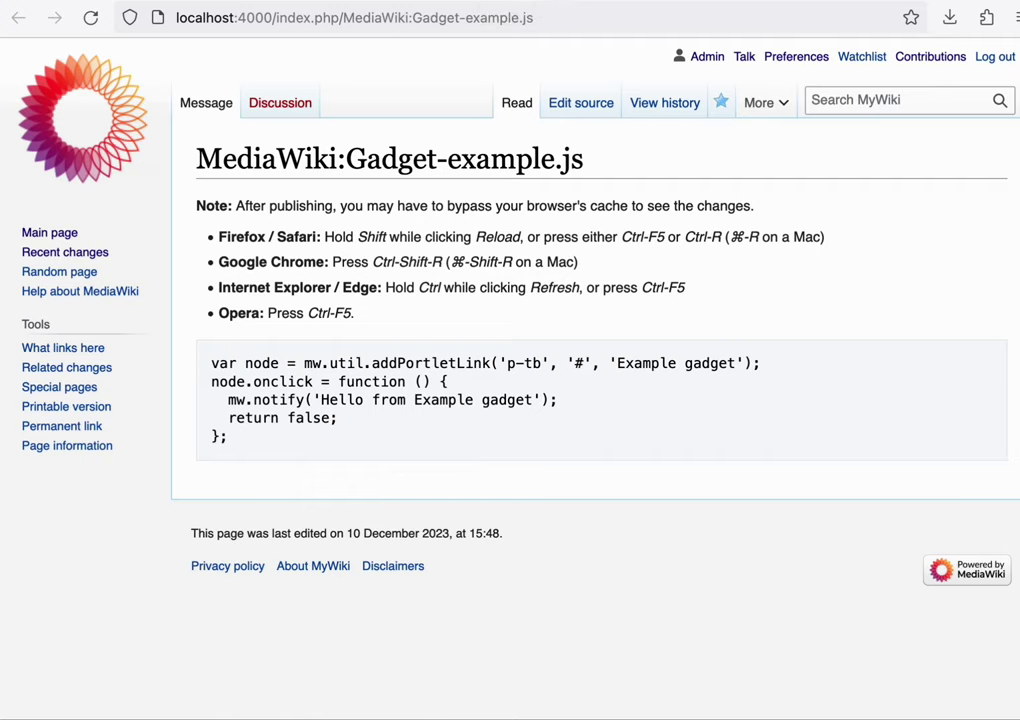
click(618, 2)
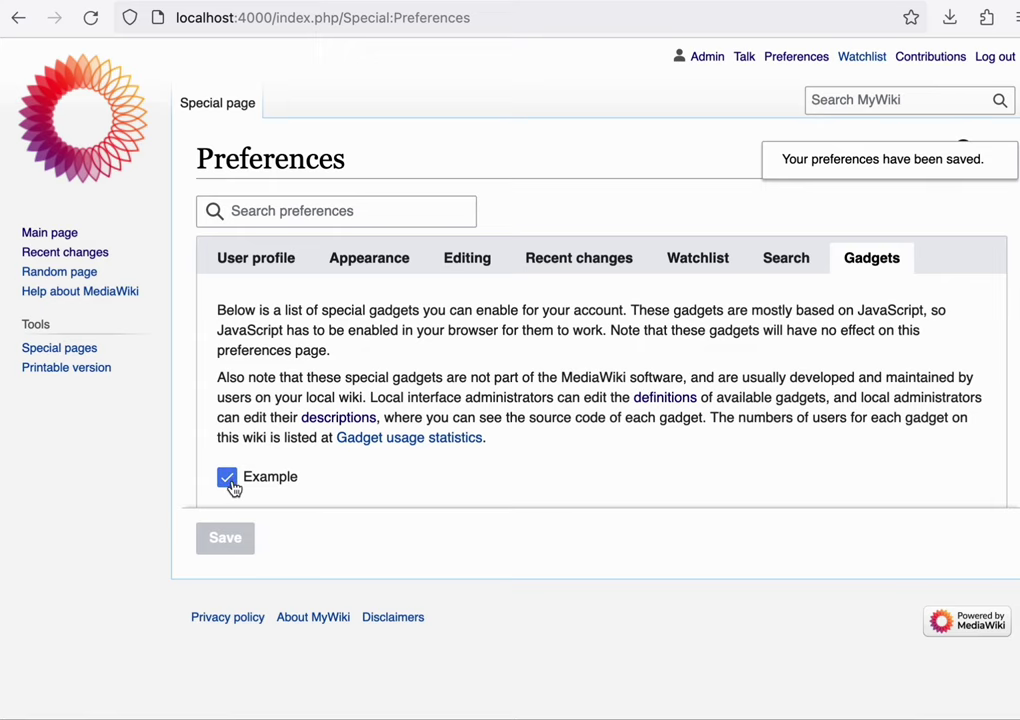
Run the Example gadget from Main Page's Tools to show 'Hello from Example gadget', then revisit its source.
click(300, 2)
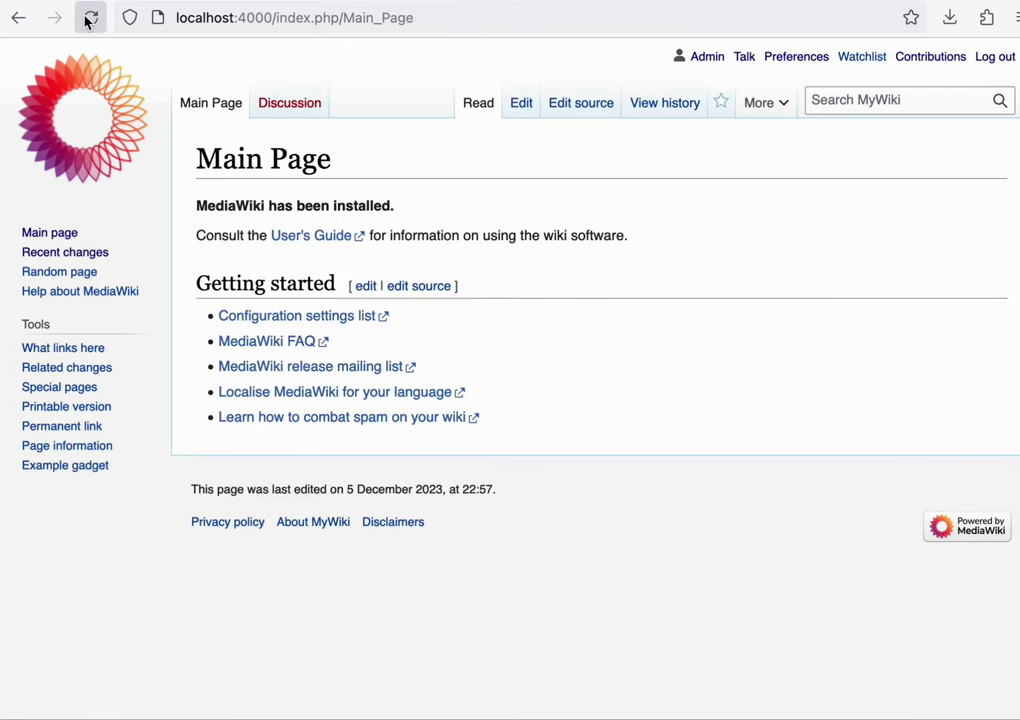
click(98, 476)
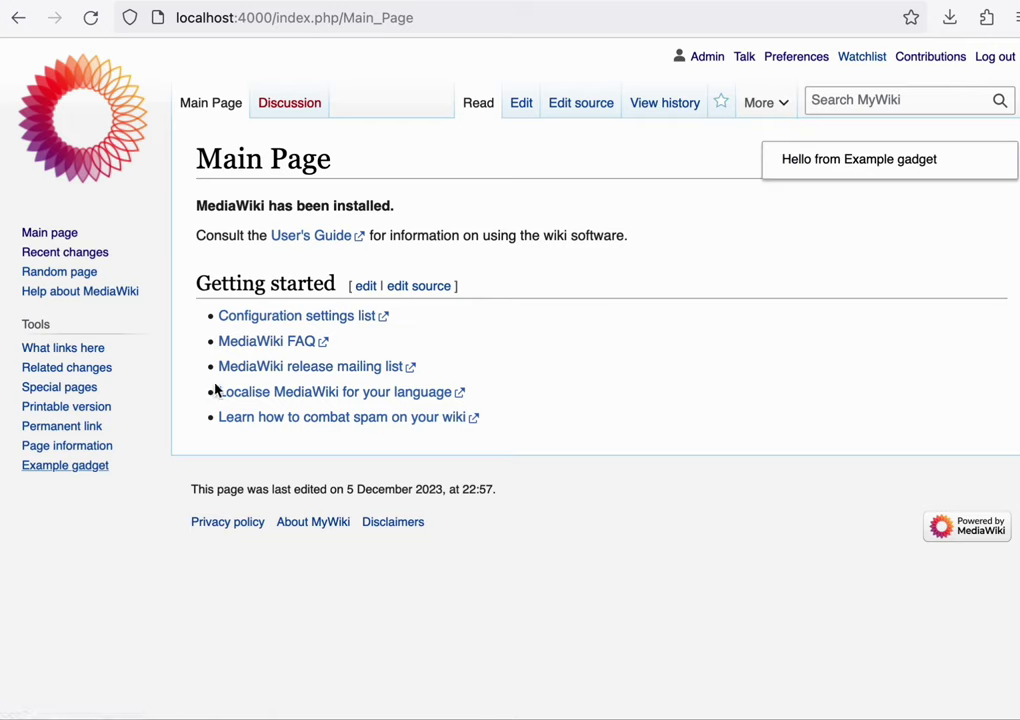
click(755, 3)
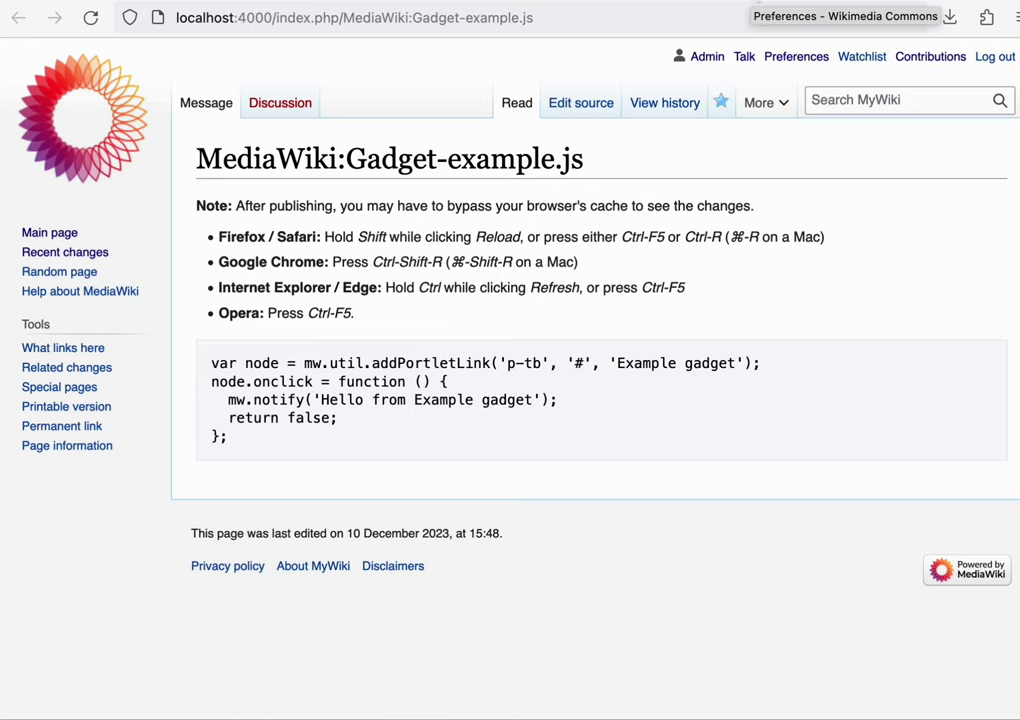
Check Commons gadget preferences and scroll through the RTRC real-time recent changes tool at Special:Blankpage/RTRC.
click(760, 2)
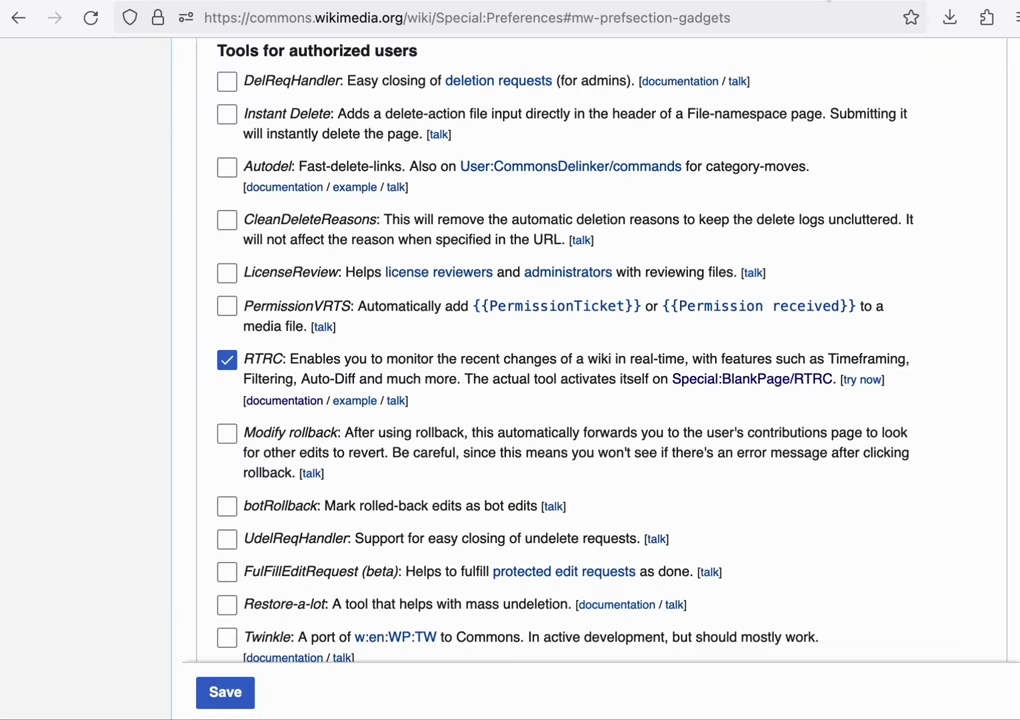
click(560, 2)
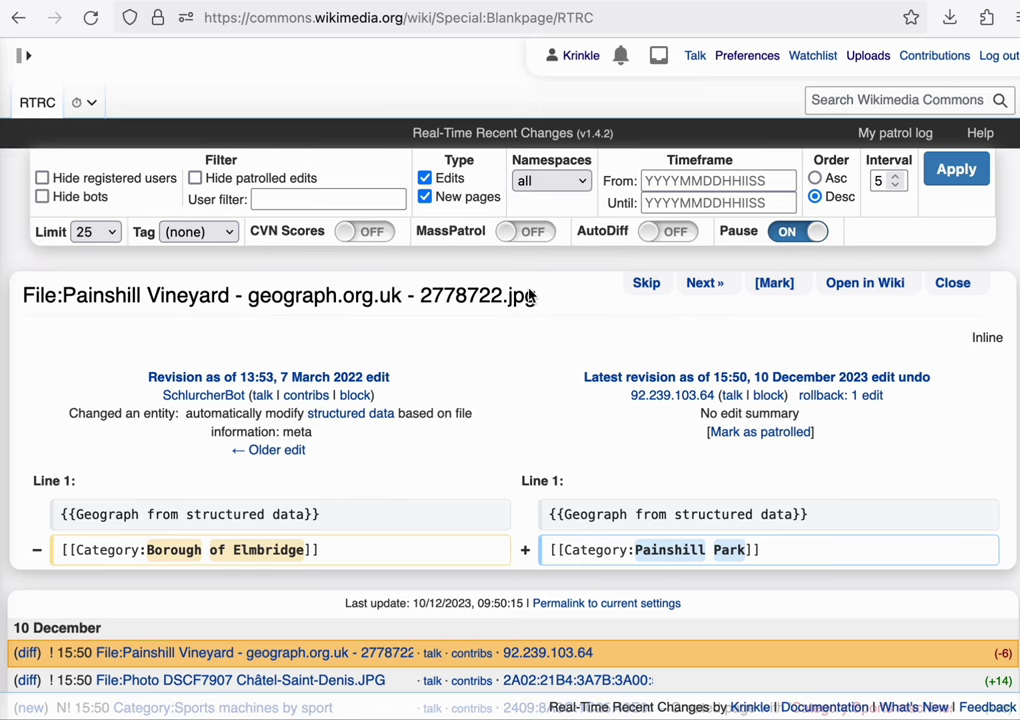
scroll(534, 401, down, 2)
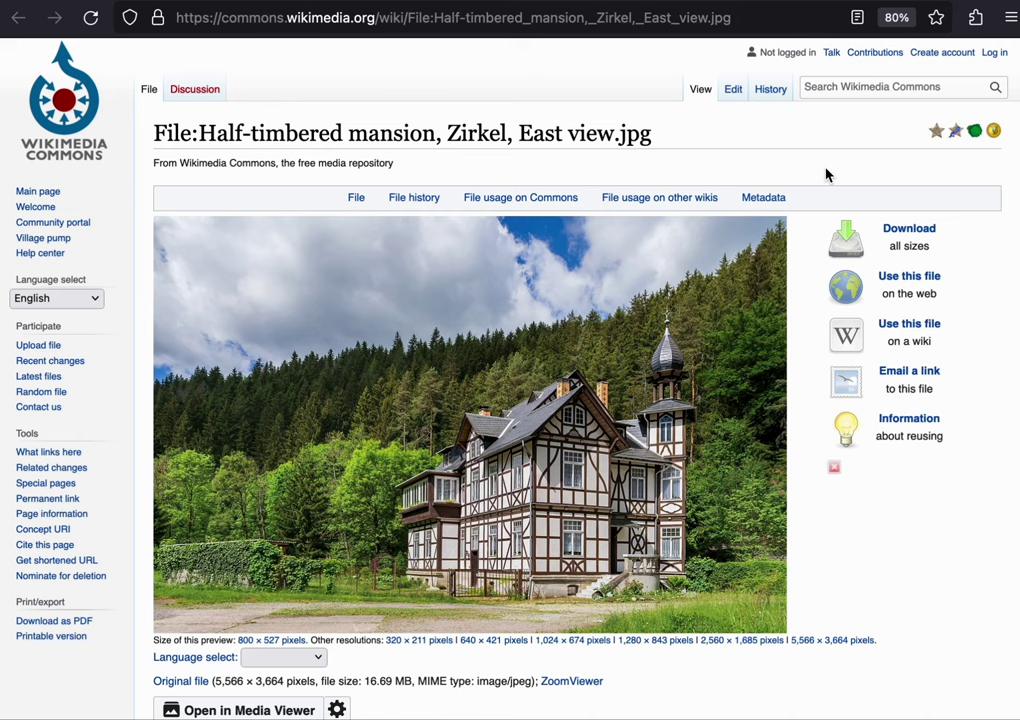
click(80, 298)
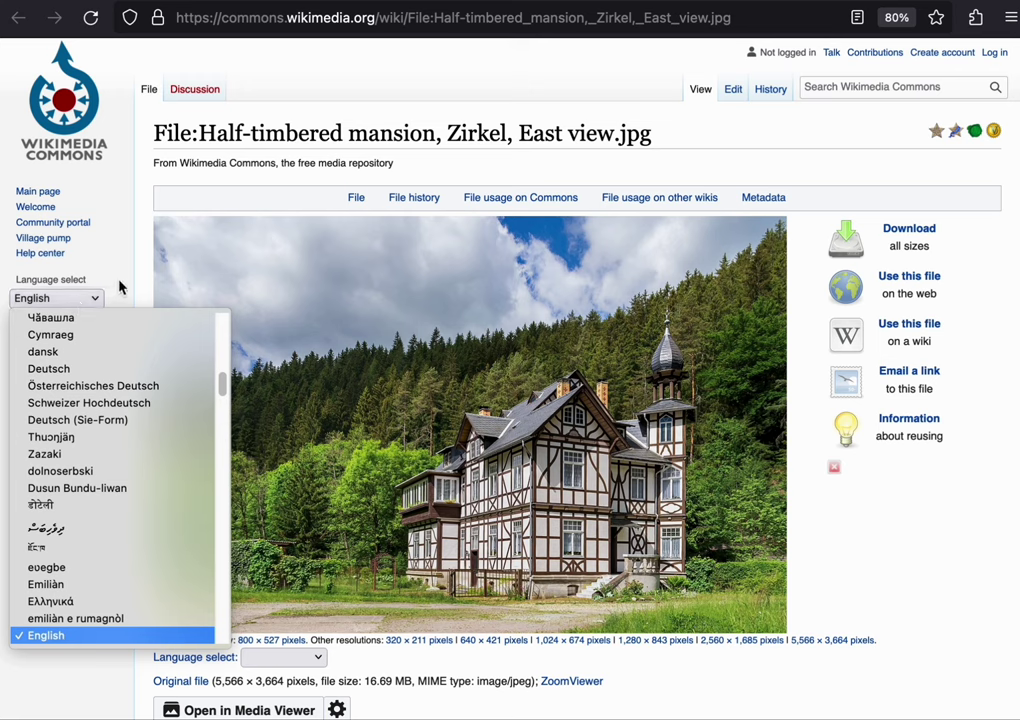
click(119, 288)
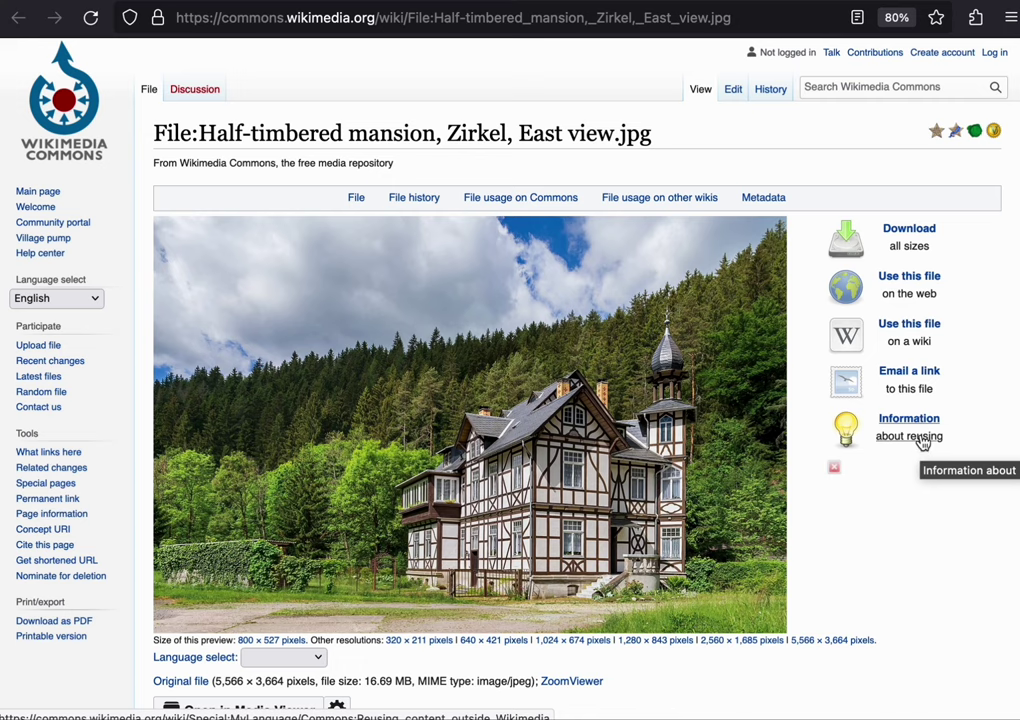
Open the Stockphoto 'Download all sizes' dialog for the half-timbered mansion photo.
click(918, 242)
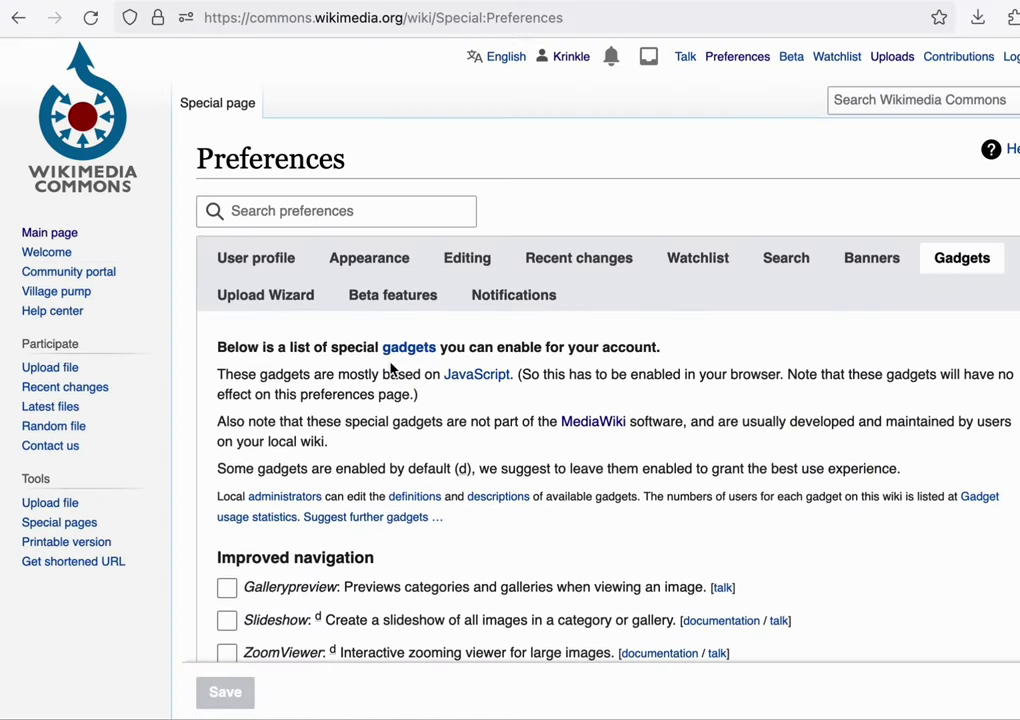
Scroll Commons Gadgets preferences to Interface: Other and check Stockphoto's default-enabled 'd' marker.
scroll(406, 420, down, 10)
scroll(406, 420, down, 10)
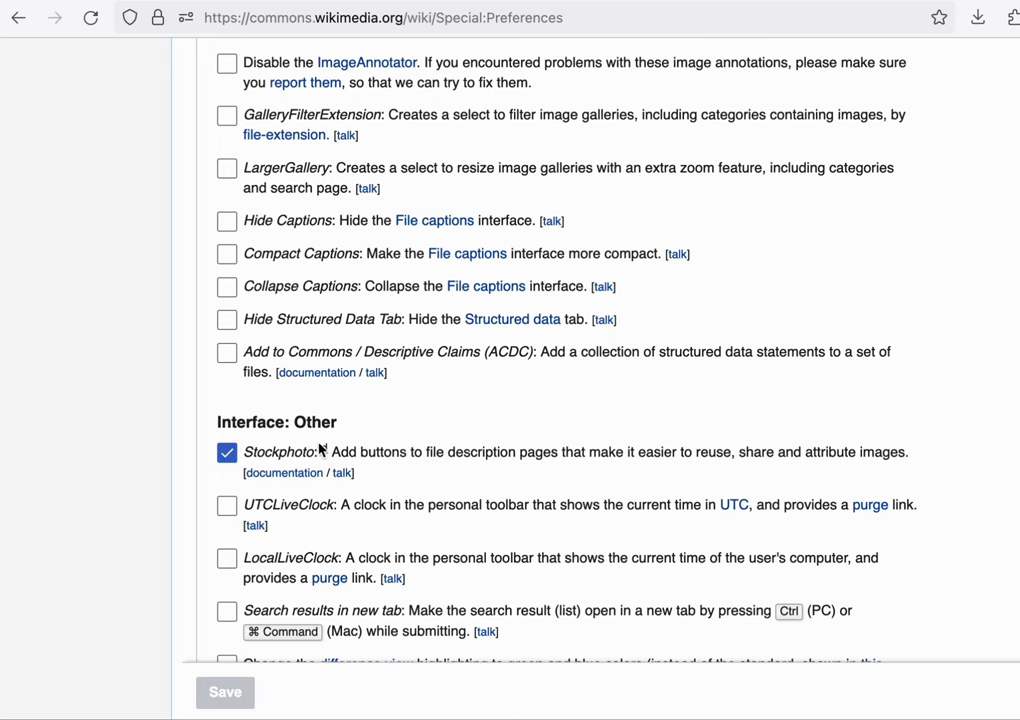
mouse_move(324, 447)
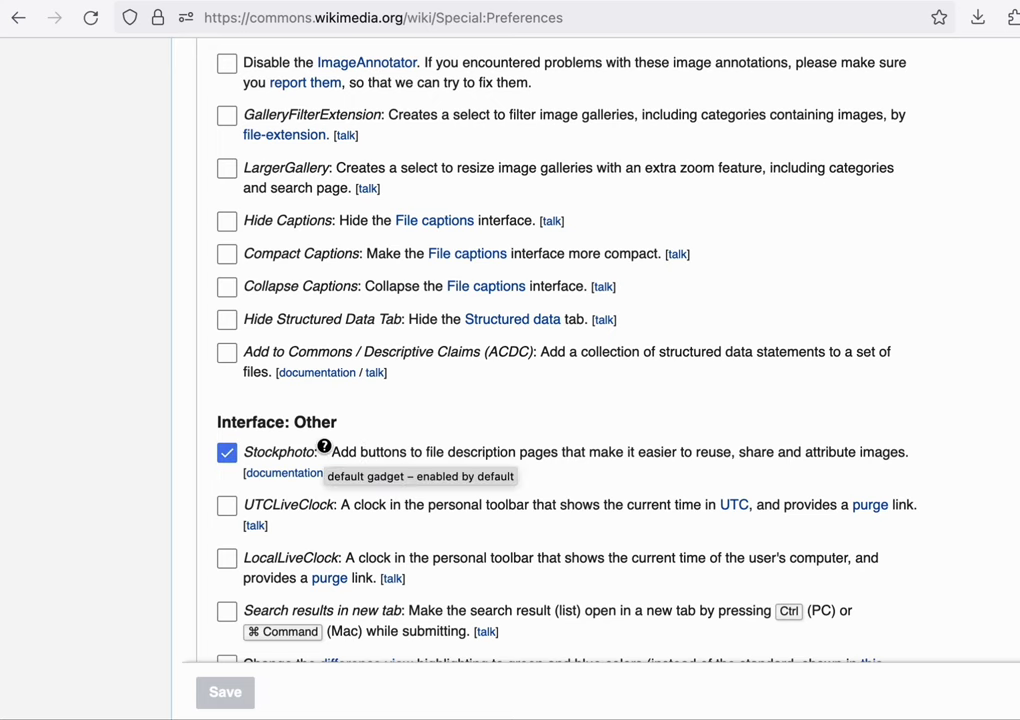